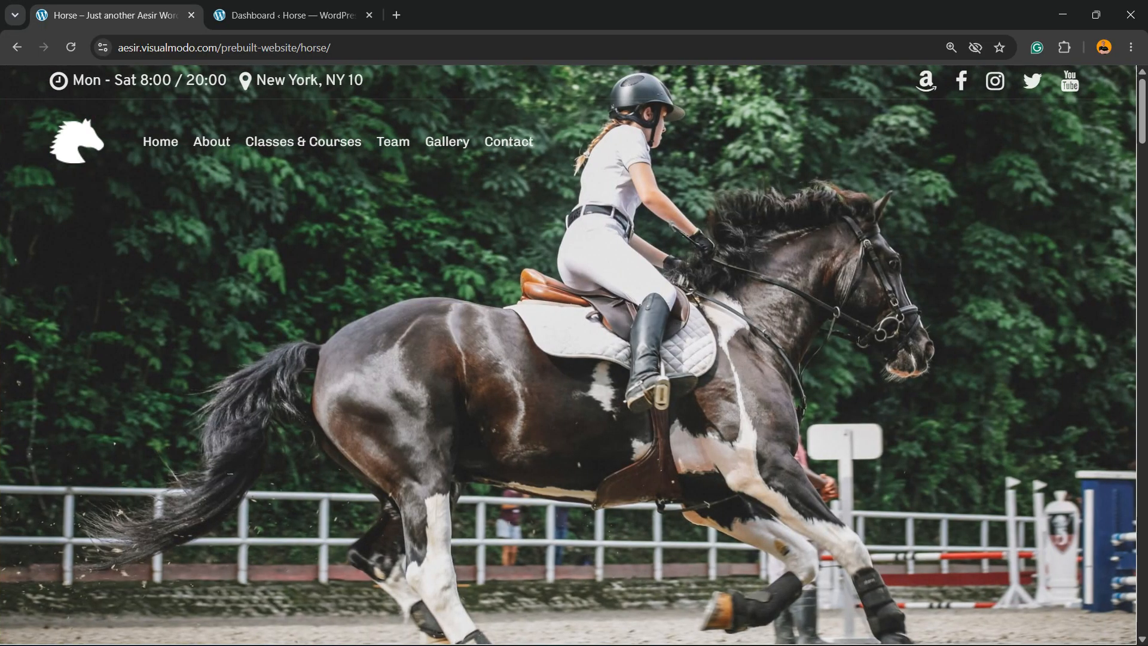
pyautogui.scroll(-4, 568, 355)
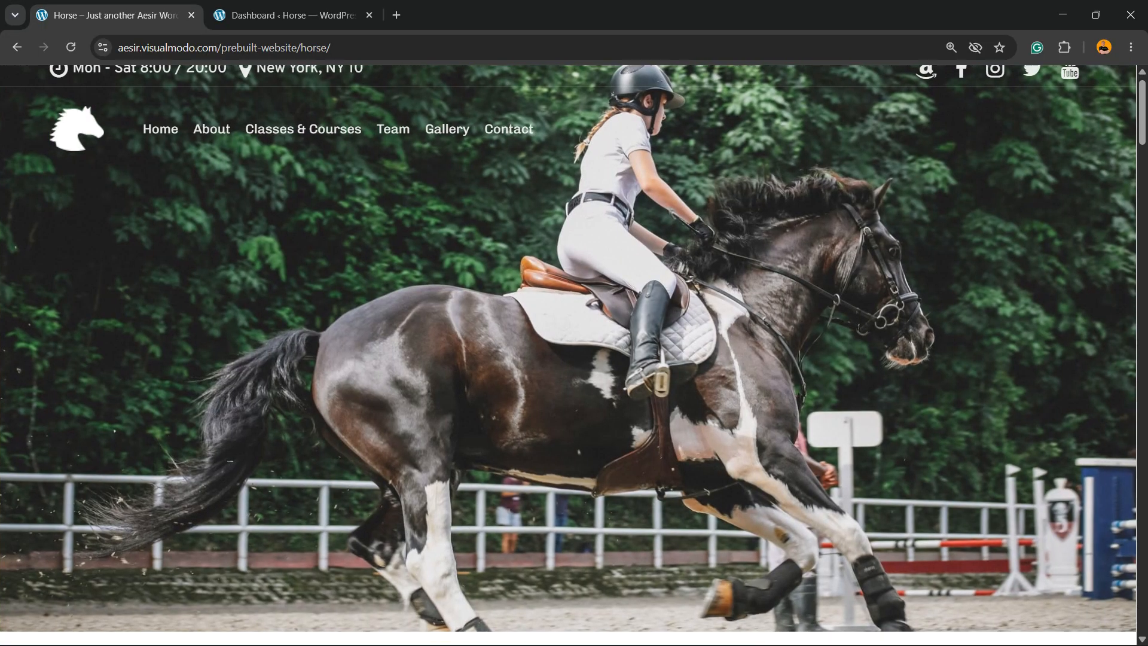
pyautogui.scroll(4, 567, 355)
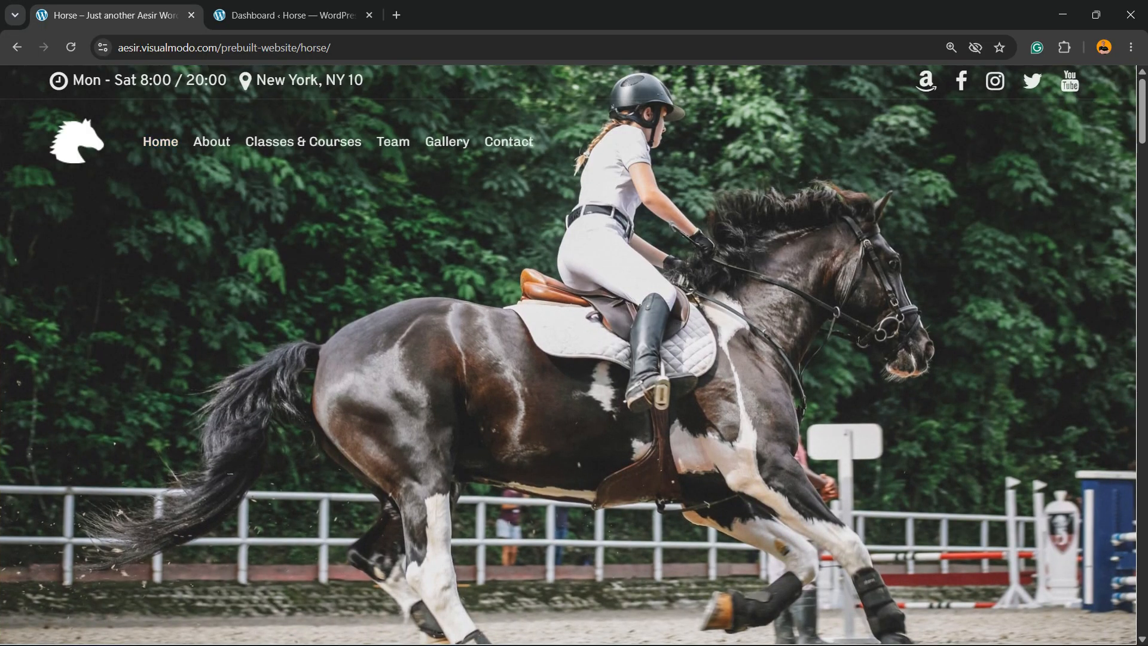
pyautogui.scroll(-3, 568, 355)
pyautogui.scroll(3, 568, 355)
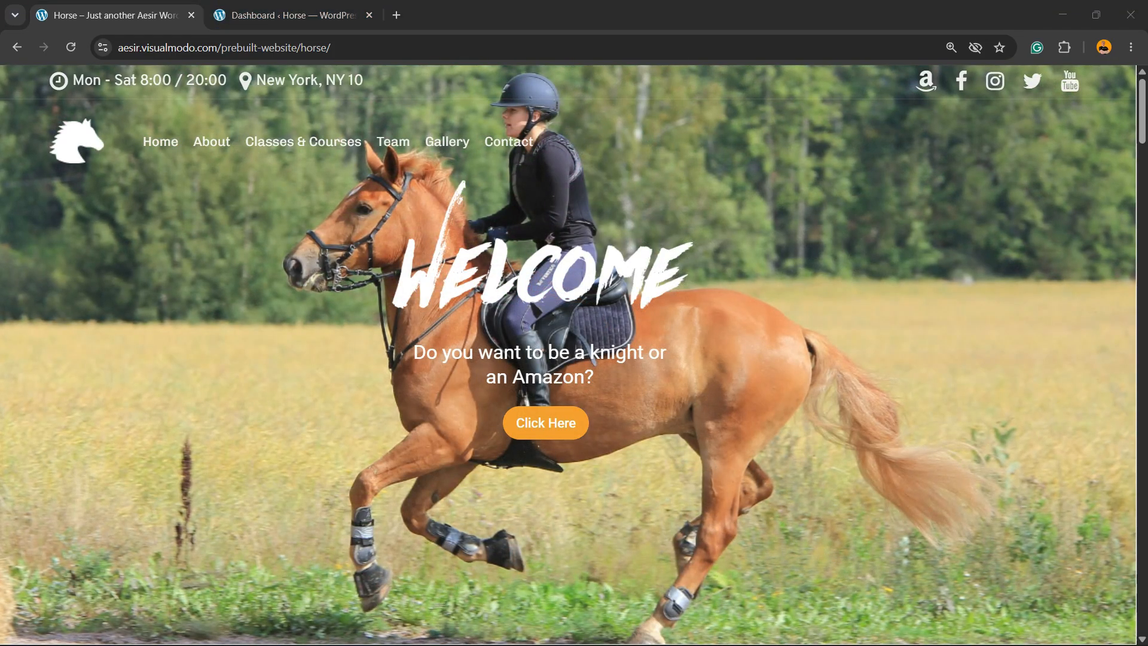
# Switch to the site's WordPress dashboard and open the Slider Revolution plugin.
pyautogui.click(287, 15)
pyautogui.moveTo(263, 81)
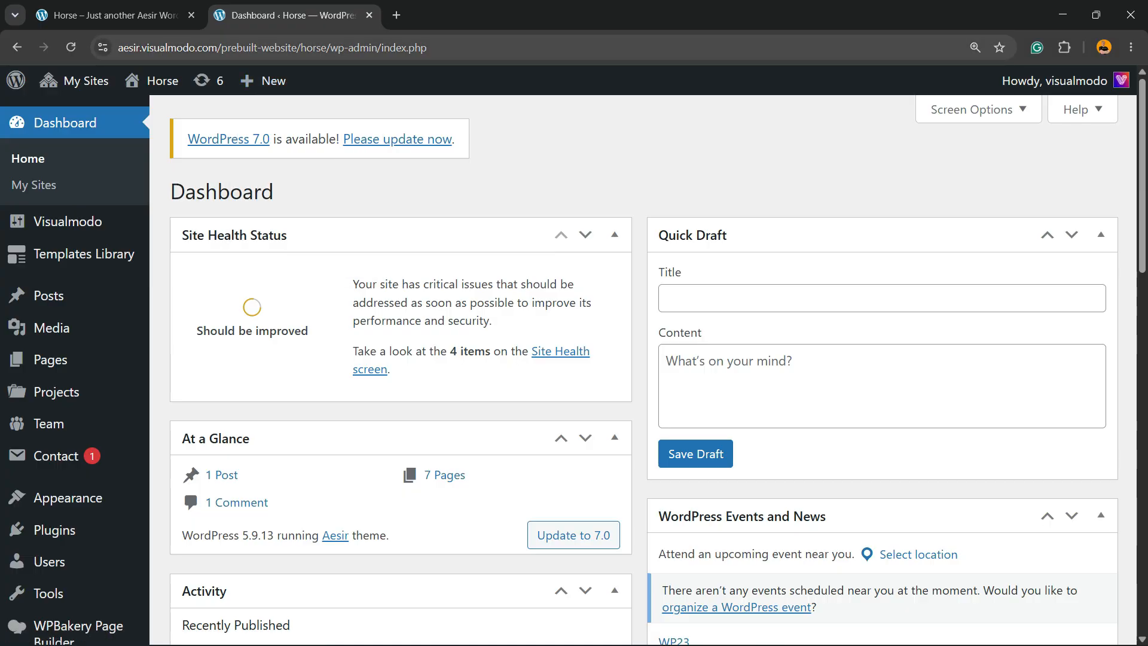
pyautogui.moveTo(330, 48); pyautogui.dragTo(384, 48)
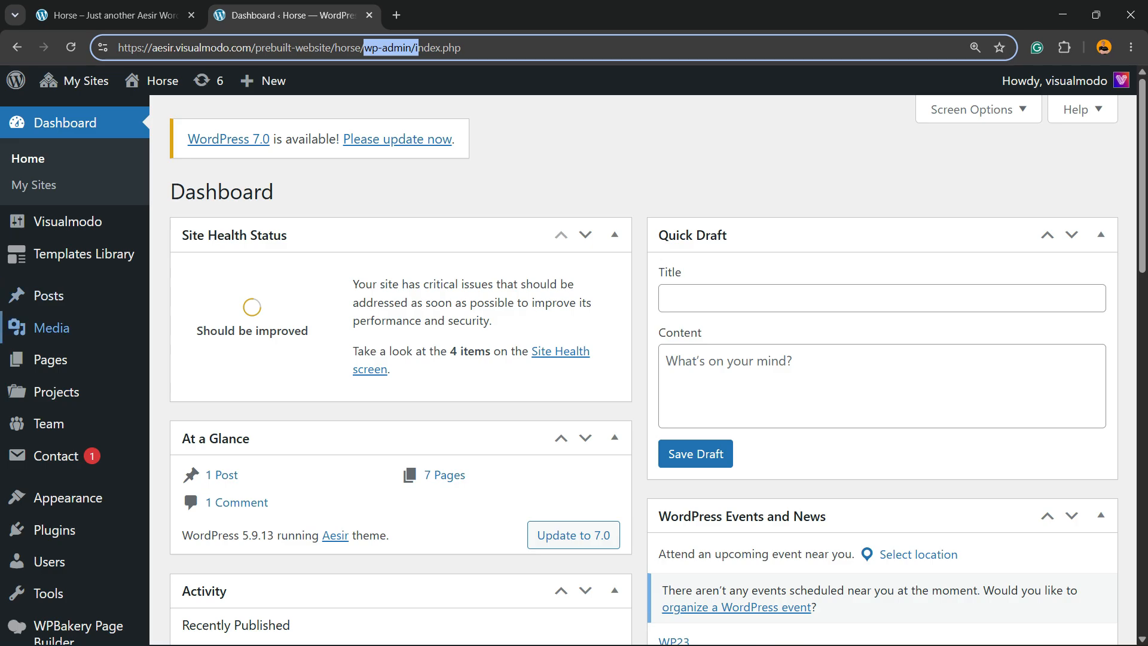
pyautogui.scroll(-5, 52, 328)
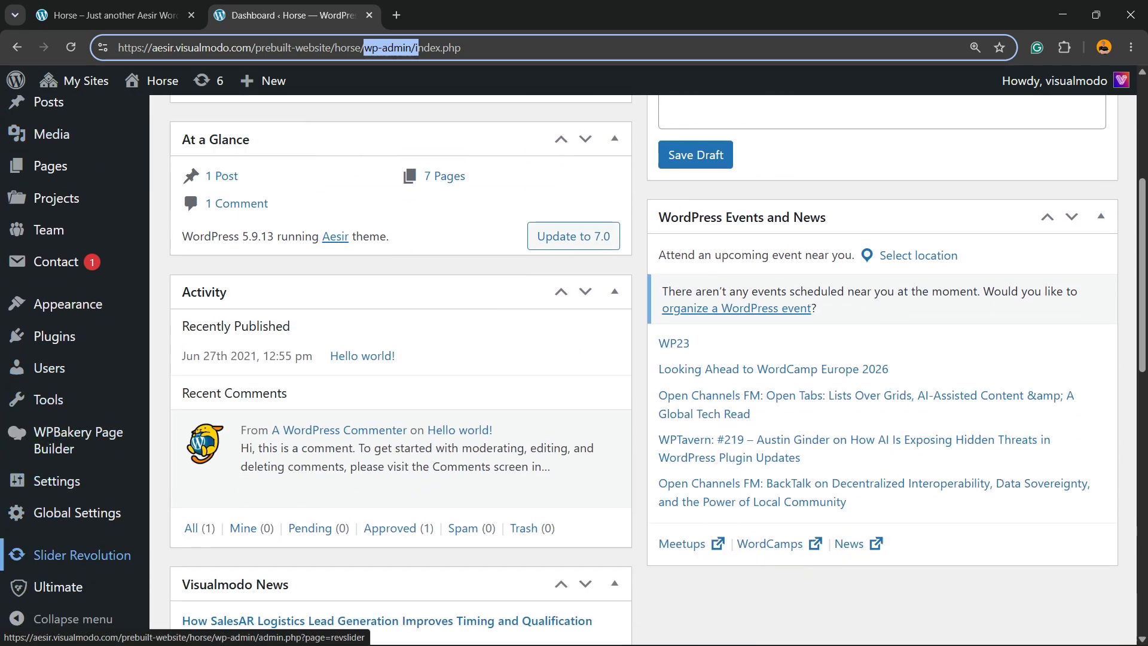
pyautogui.click(56, 559)
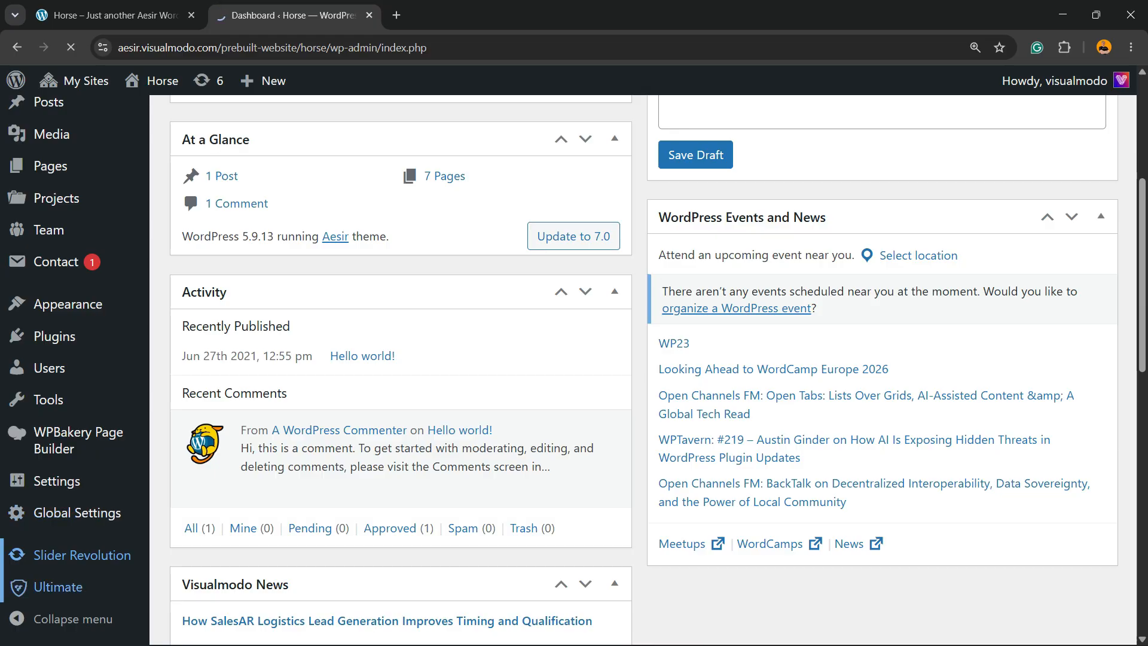
# Open the Coming Soon module from the Slider Revolution modules in the editor.
pyautogui.scroll(-5, 574, 382)
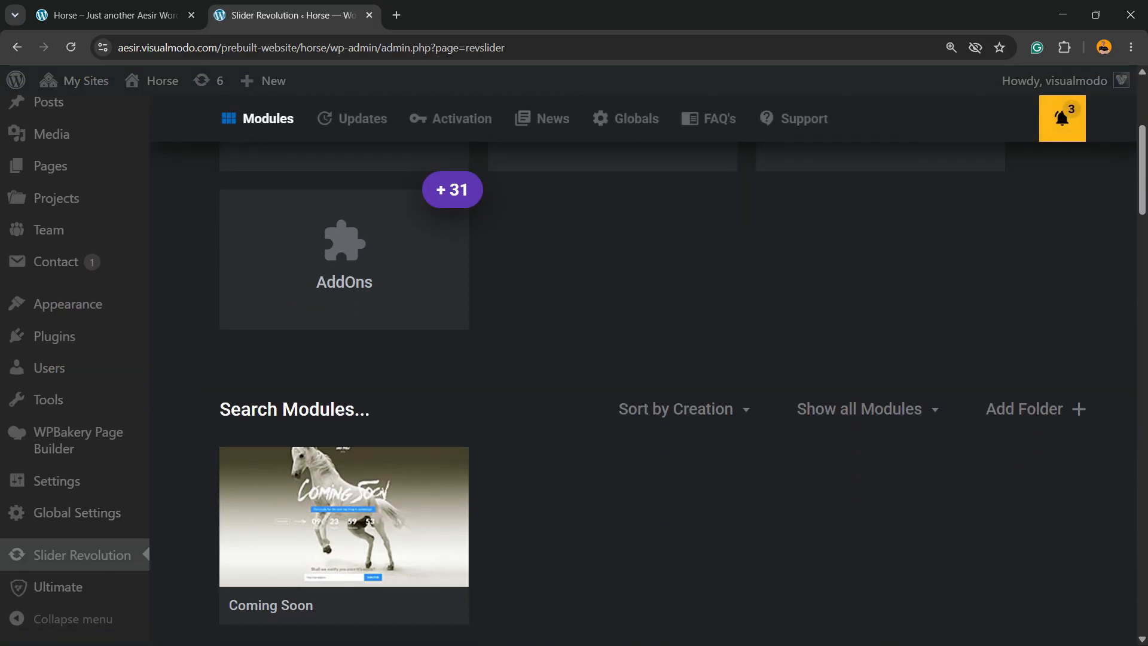
pyautogui.scroll(-4, 574, 382)
pyautogui.scroll(2, 574, 382)
pyautogui.moveTo(343, 389)
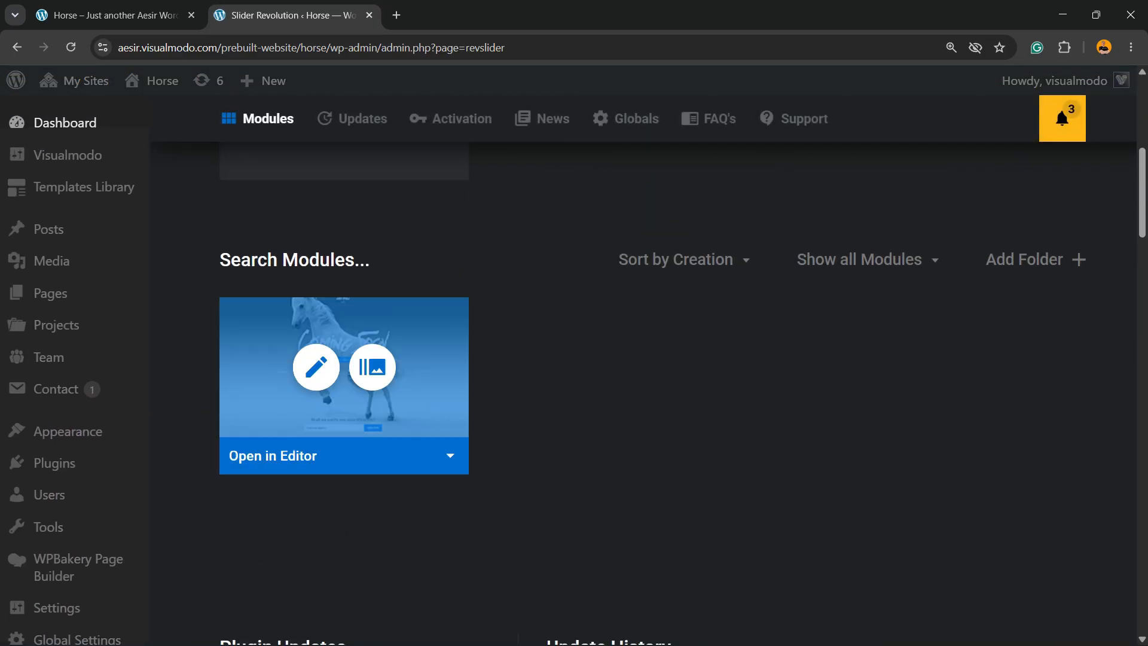
pyautogui.click(316, 366)
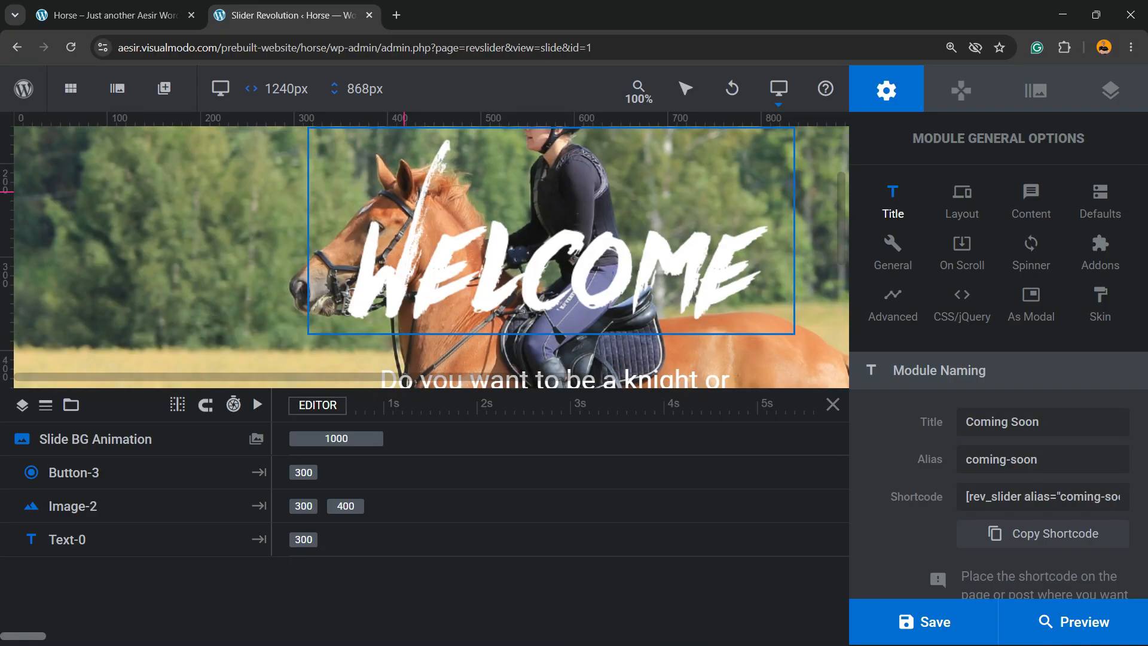
# Select the Click Here button layer on the slide and open its Actions settings.
pyautogui.scroll(2, 531, 304)
pyautogui.scroll(-4, 560, 248)
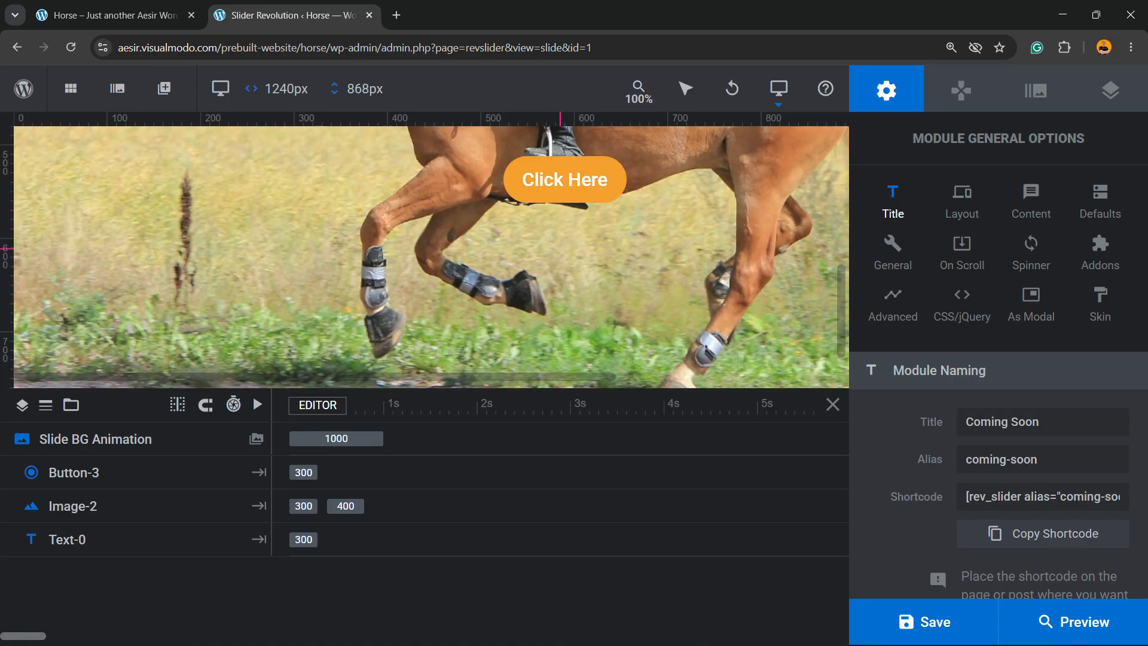
pyautogui.scroll(2, 622, 335)
pyautogui.click(622, 347)
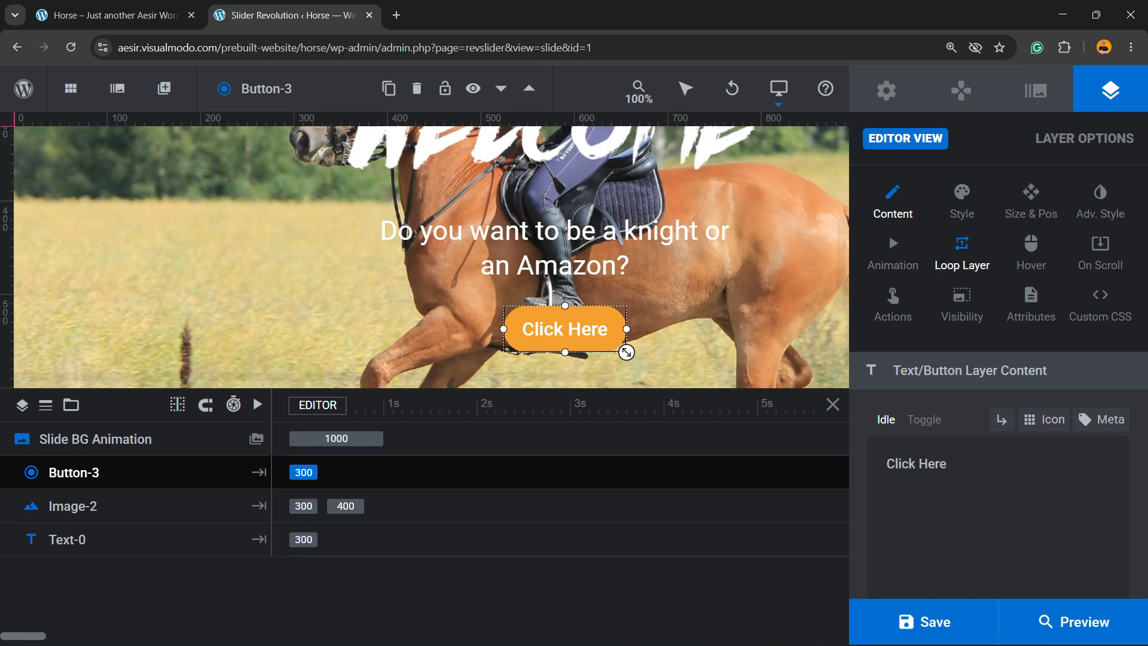
pyautogui.click(895, 310)
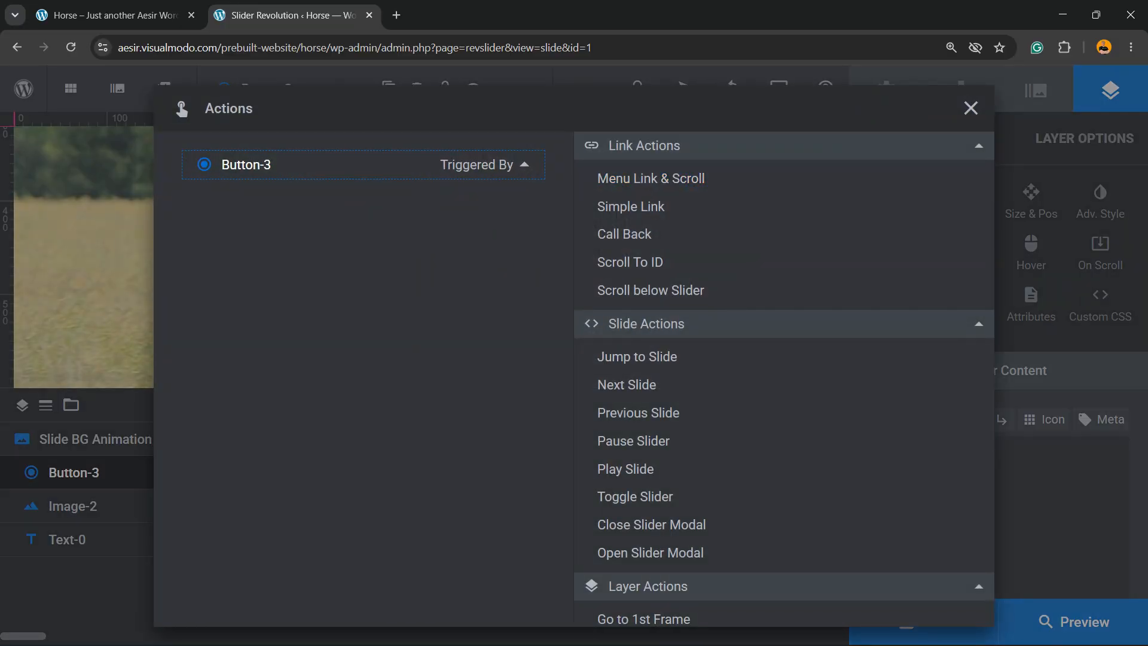
# Look through the available action types and add a Simple Link action to the Click Here button.
pyautogui.scroll(-10, 657, 395)
pyautogui.scroll(10, 657, 389)
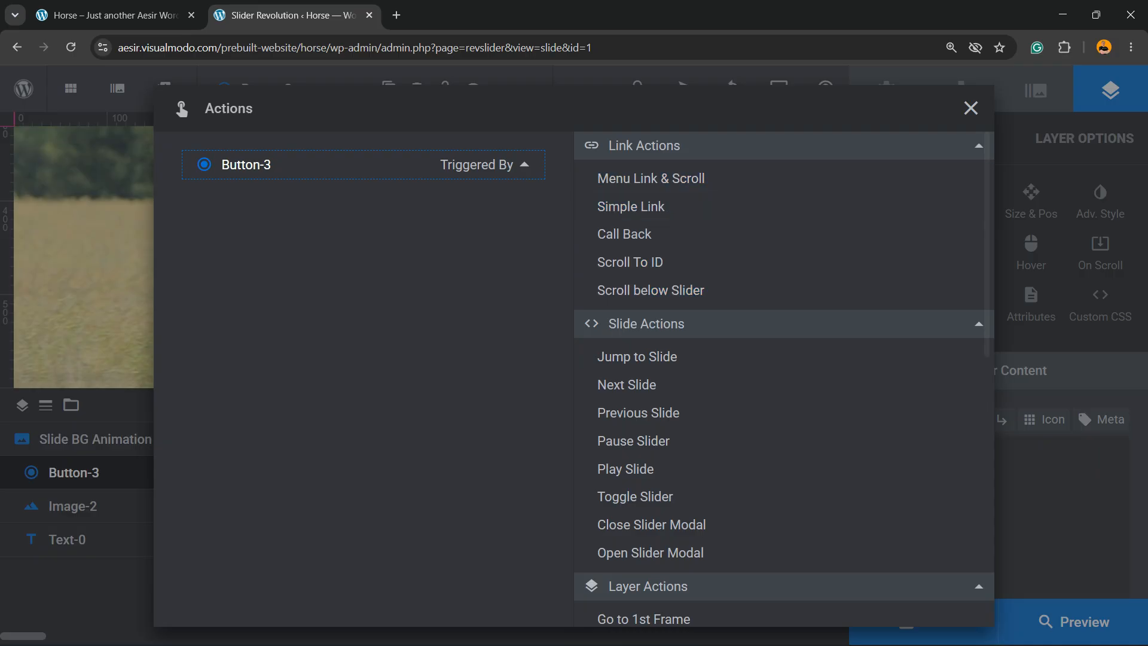
pyautogui.scroll(-3, 658, 347)
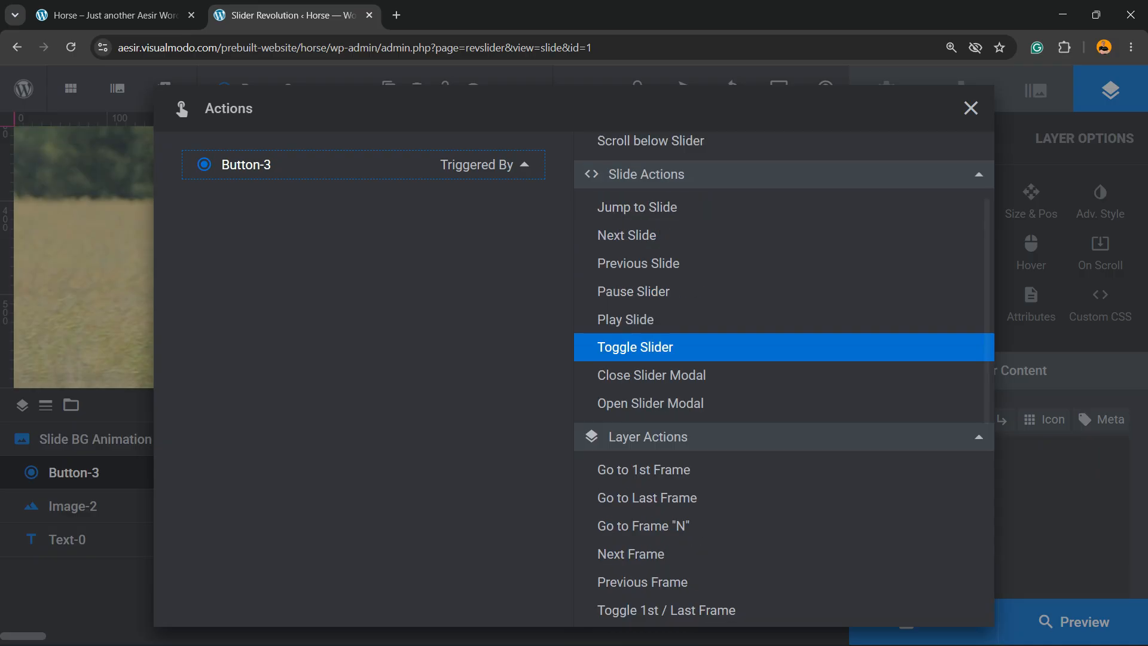
pyautogui.scroll(-6, 658, 359)
pyautogui.scroll(-3, 657, 368)
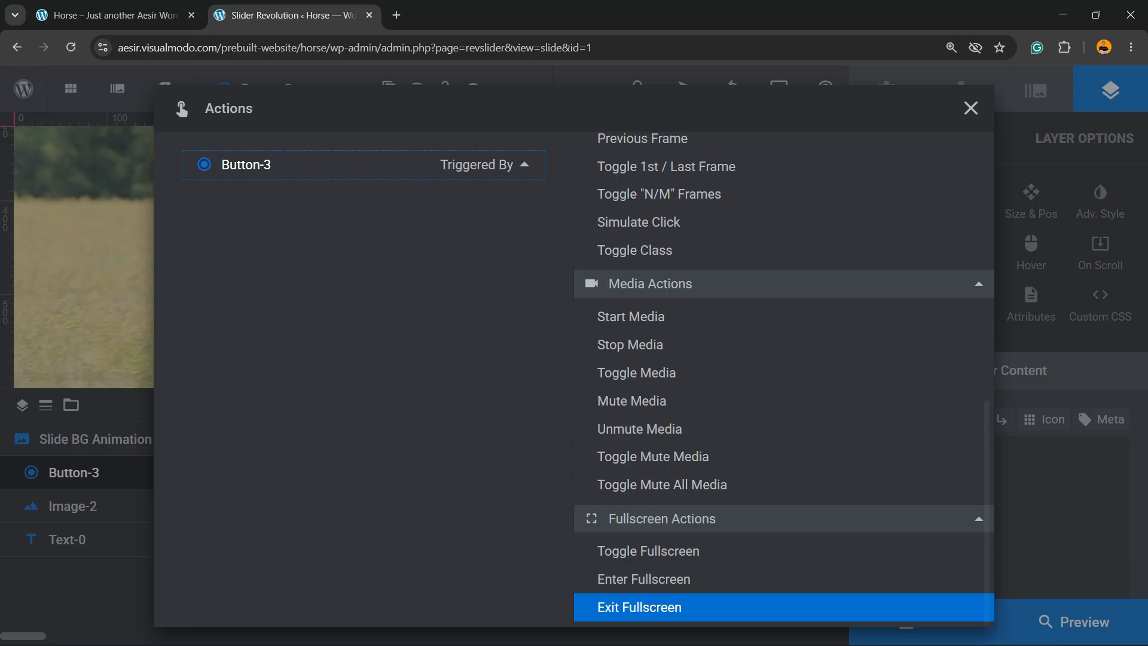
pyautogui.scroll(10, 777, 472)
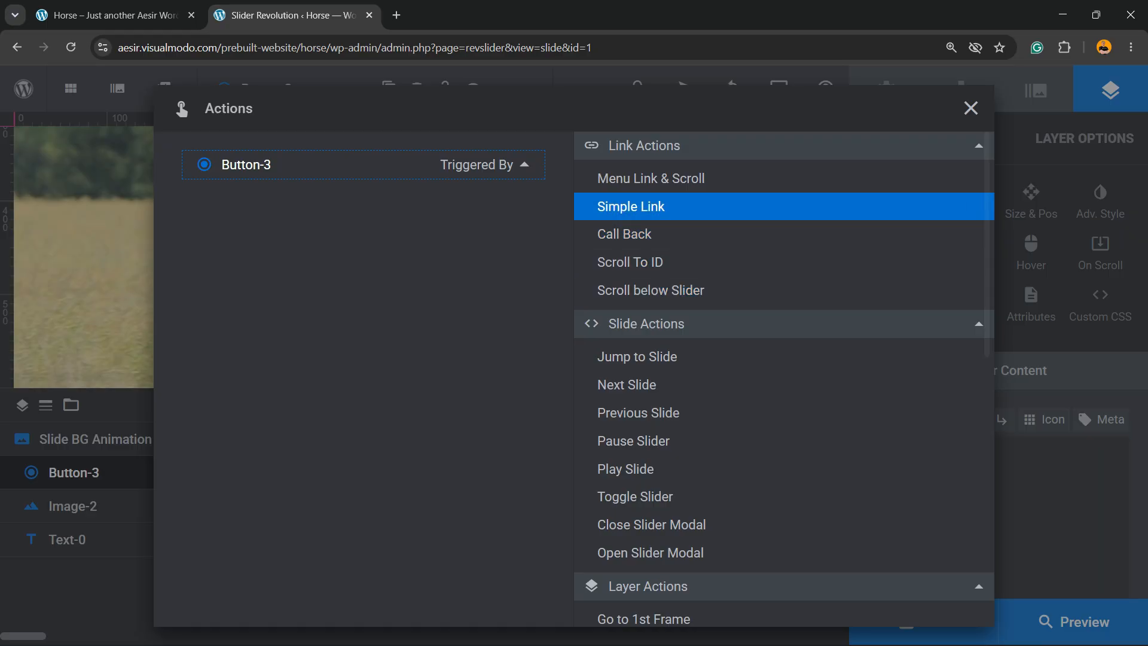
pyautogui.click(658, 207)
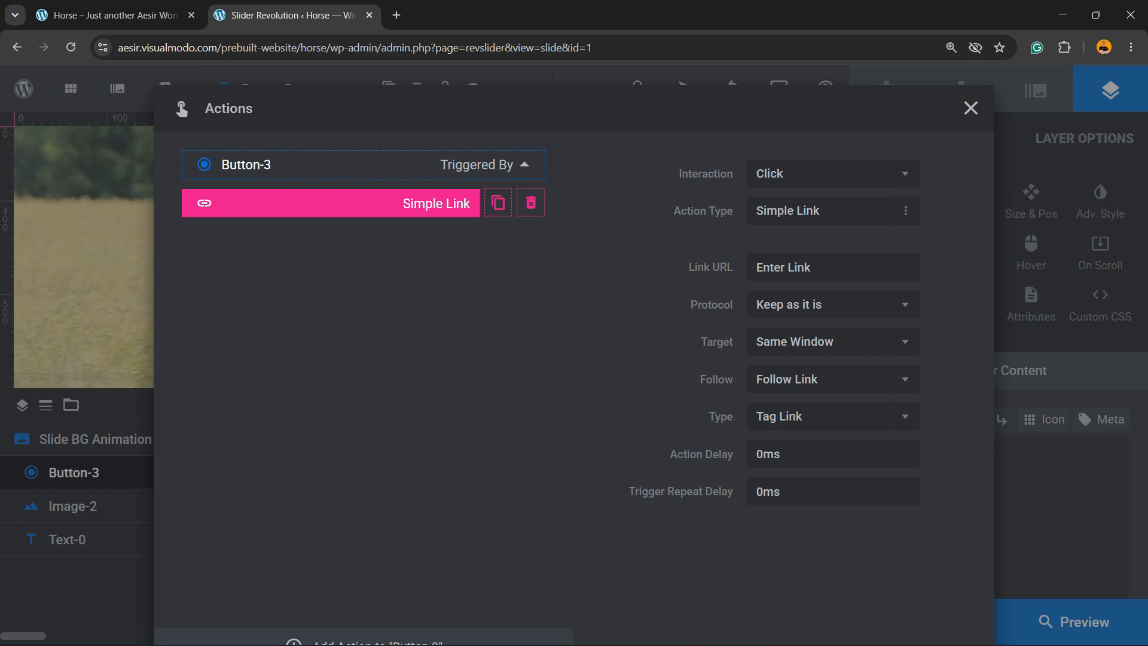
# Keep the action's interaction as Click and its action type as Simple Link.
pyautogui.click(833, 174)
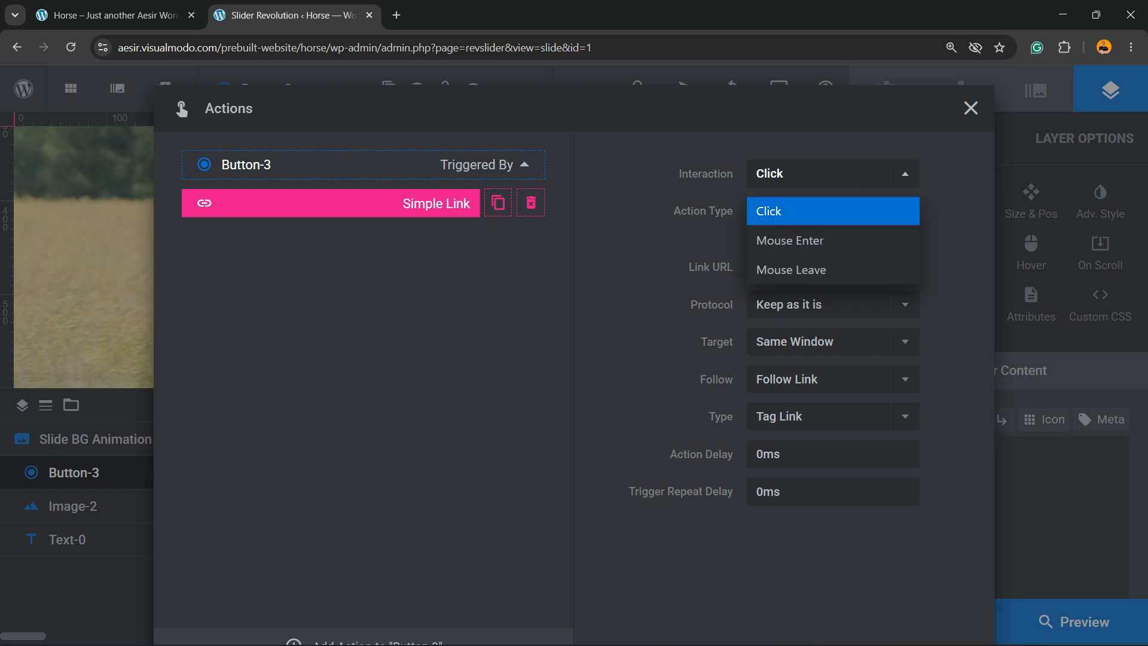
pyautogui.click(833, 212)
pyautogui.click(833, 211)
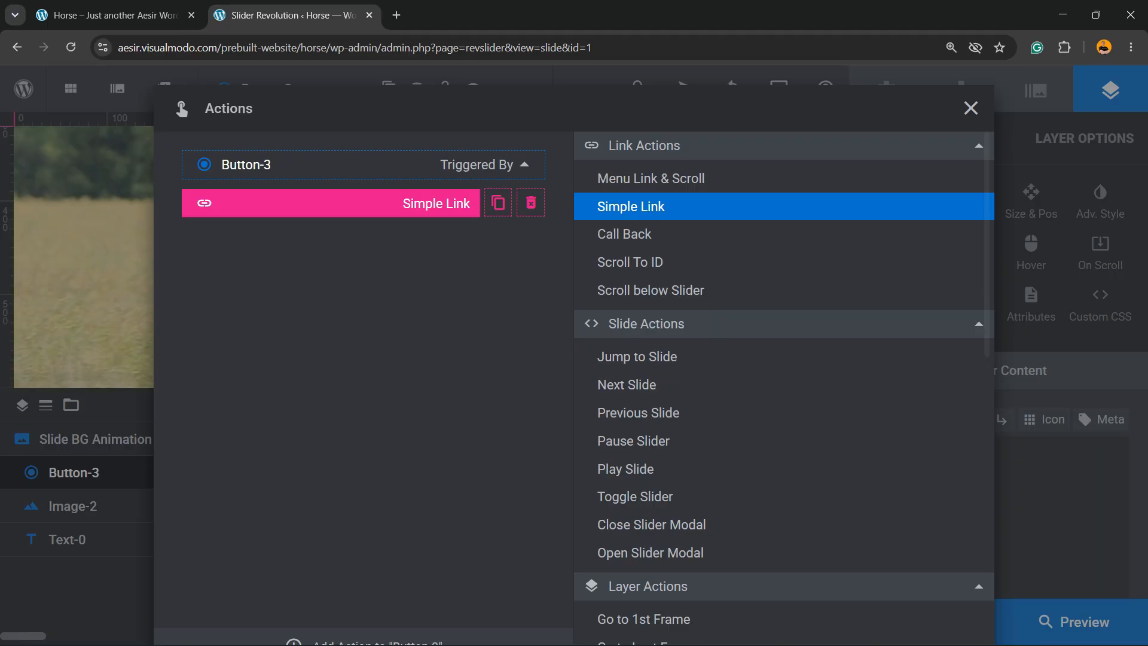
pyautogui.click(833, 208)
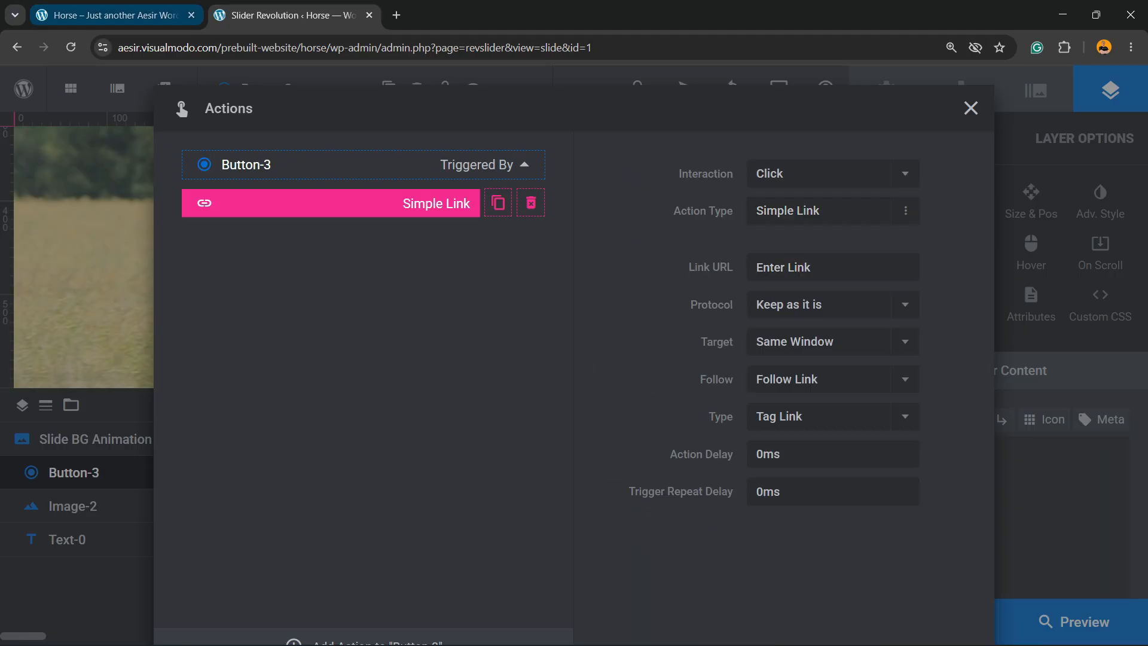
# Open the Contact page on the live Horse site and copy its full web address.
pyautogui.click(120, 15)
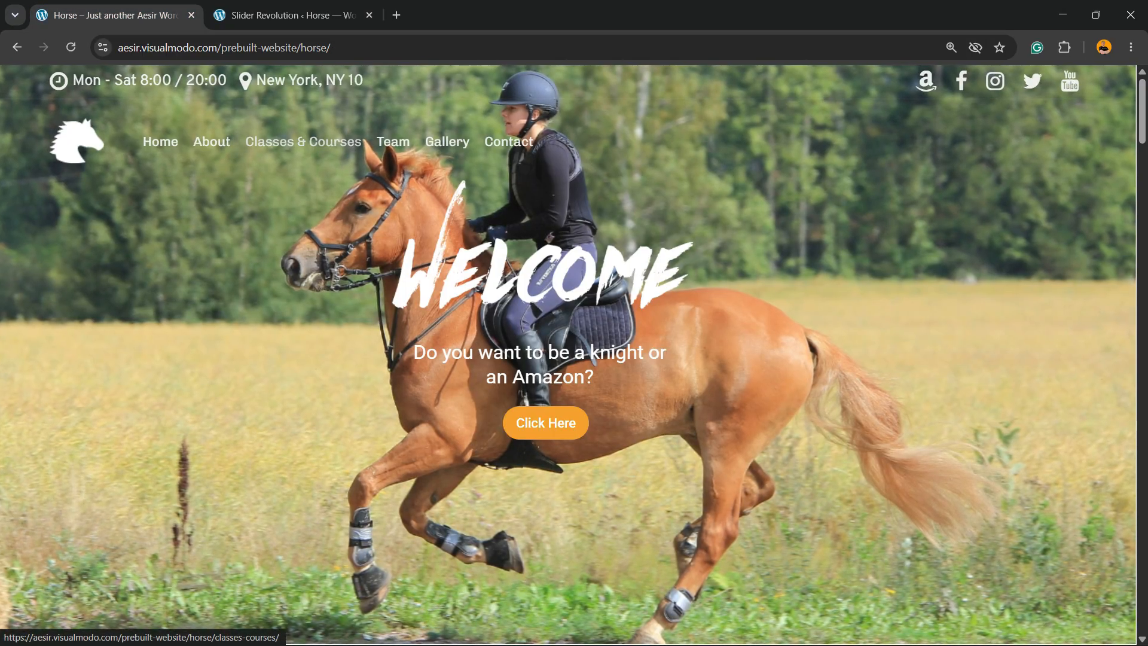
pyautogui.click(509, 142)
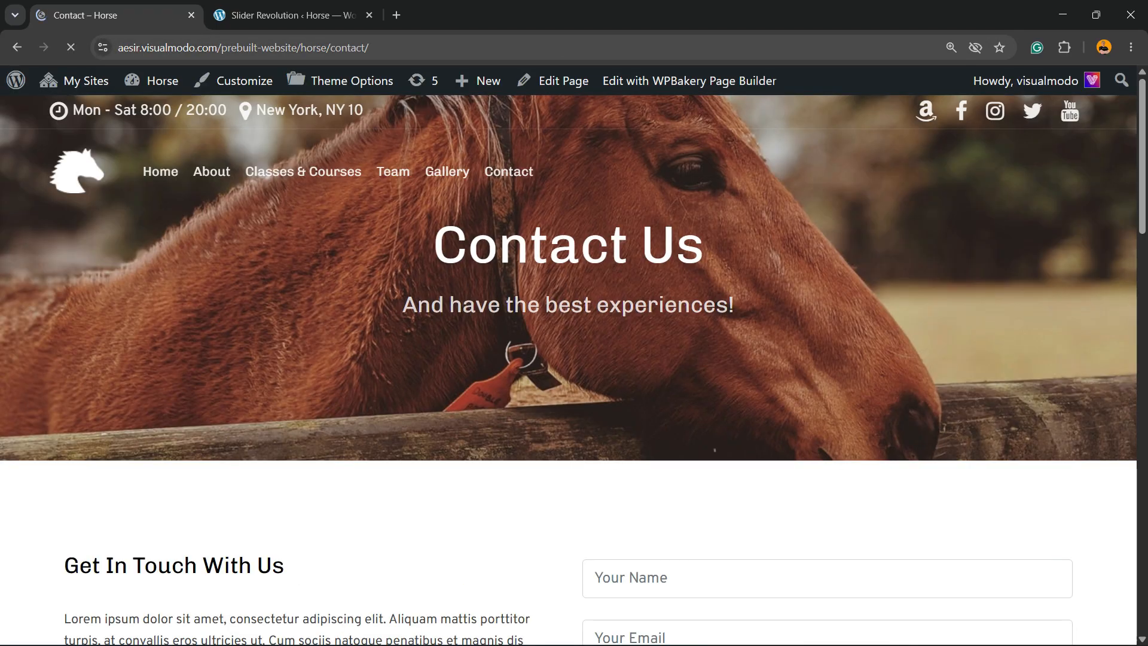
pyautogui.click(334, 48)
pyautogui.scroll(-2, 317, 179)
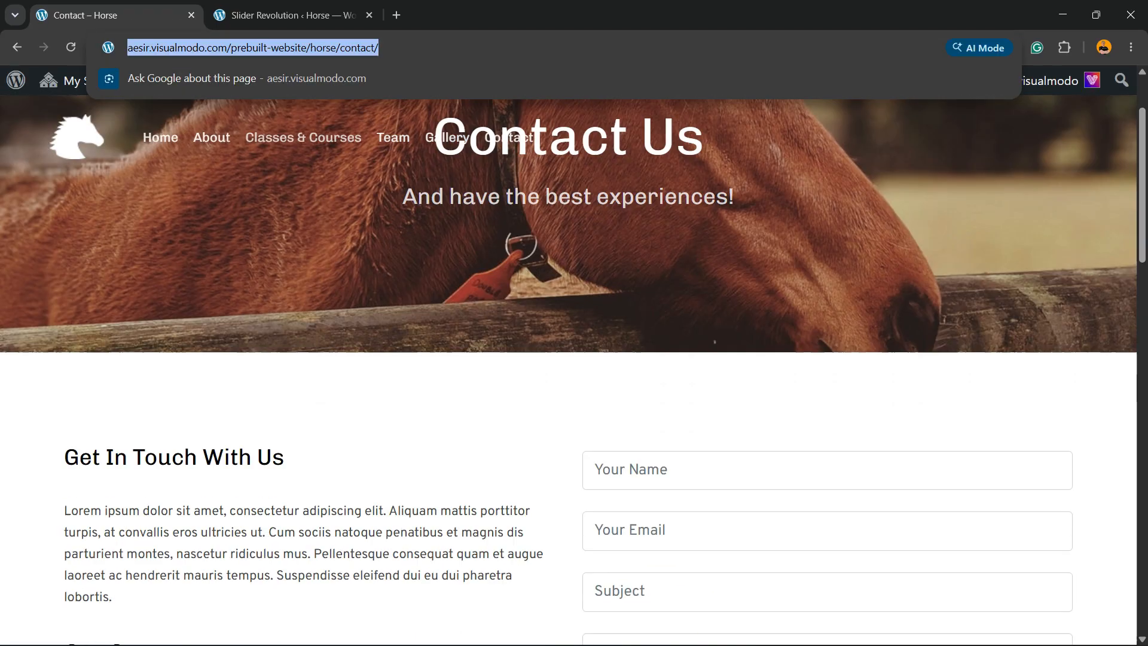
pyautogui.scroll(-15, 567, 371)
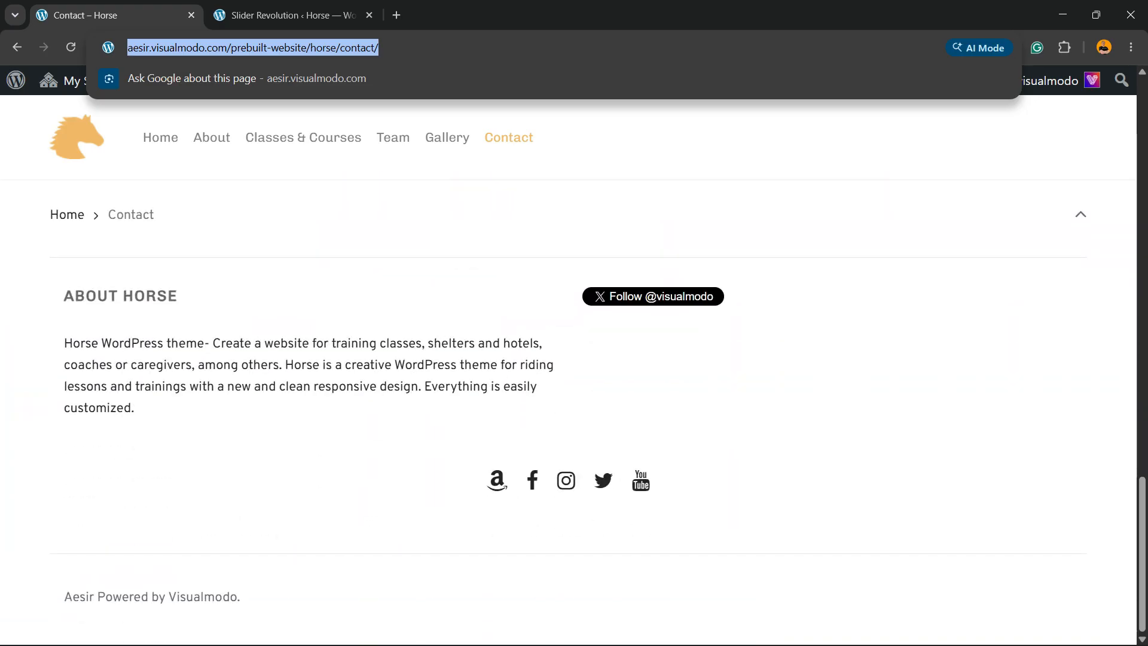
pyautogui.scroll(15, 568, 371)
pyautogui.click(287, 15)
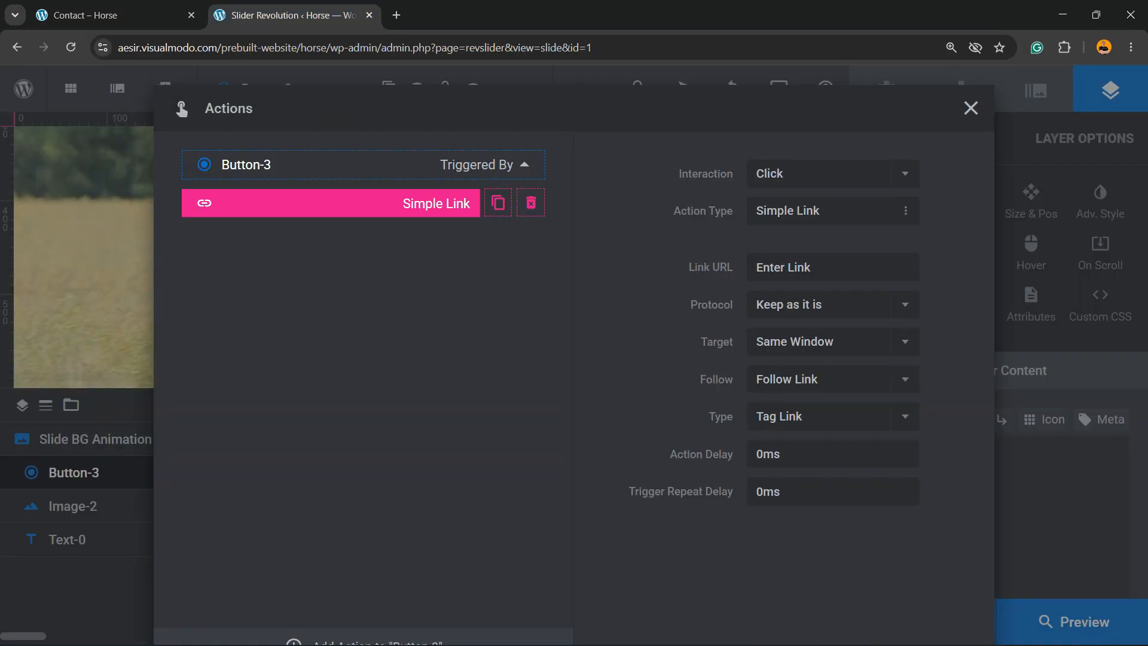
pyautogui.click(832, 267)
pyautogui.hotkey('ctrl', 'v')
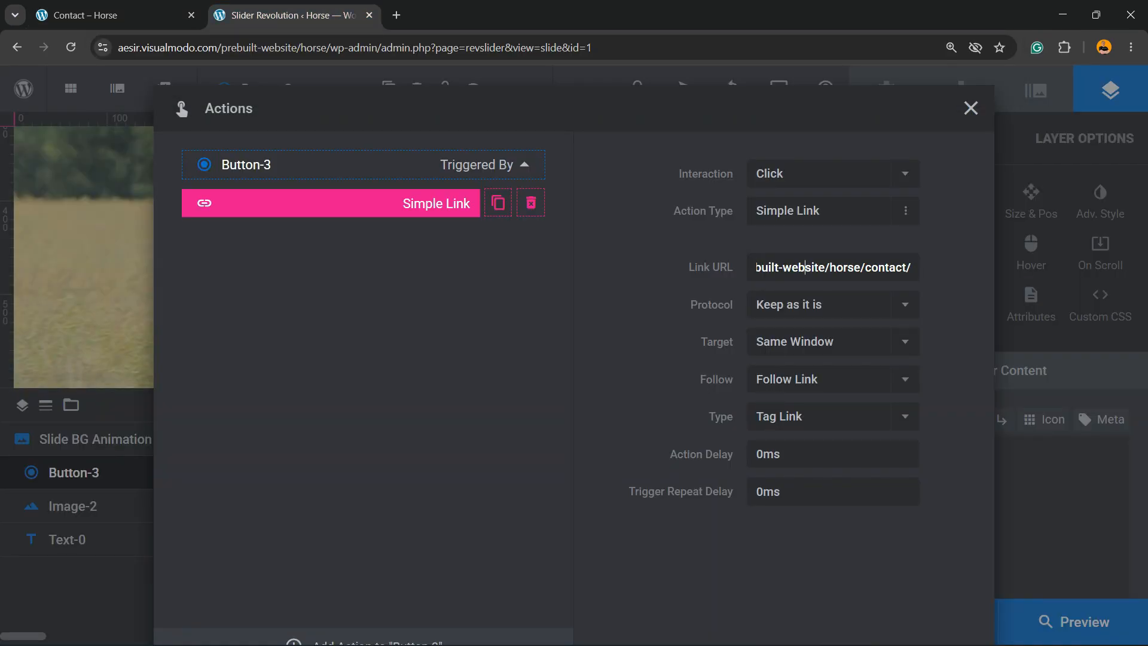
pyautogui.hotkey('ctrl', 'a')
pyautogui.click(767, 268)
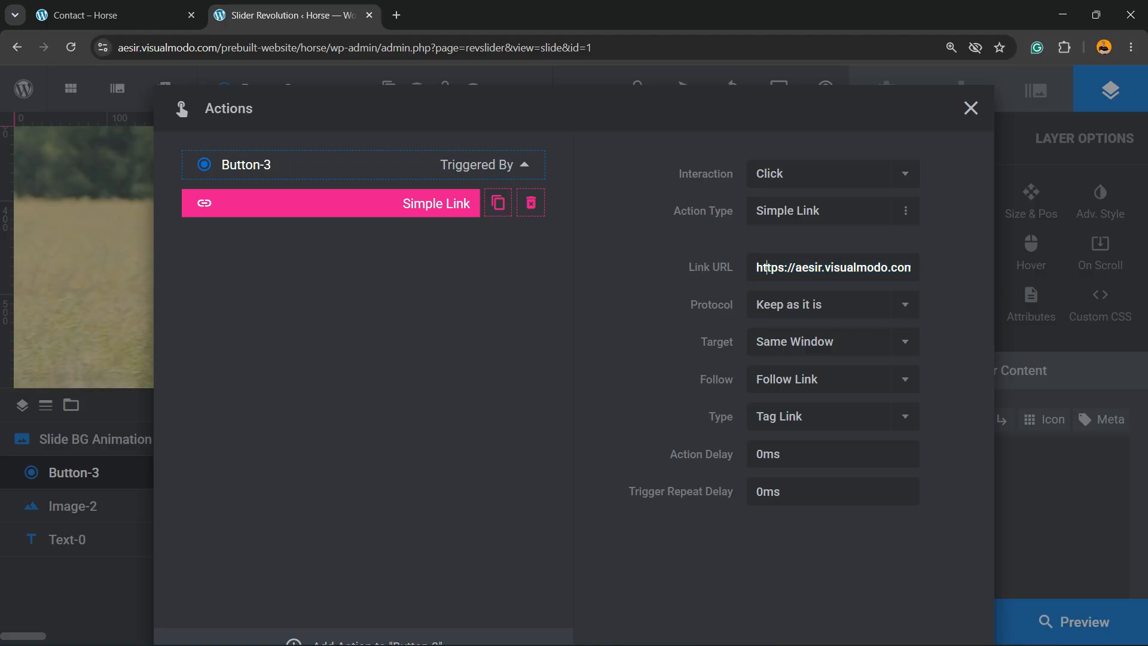
pyautogui.click(796, 268)
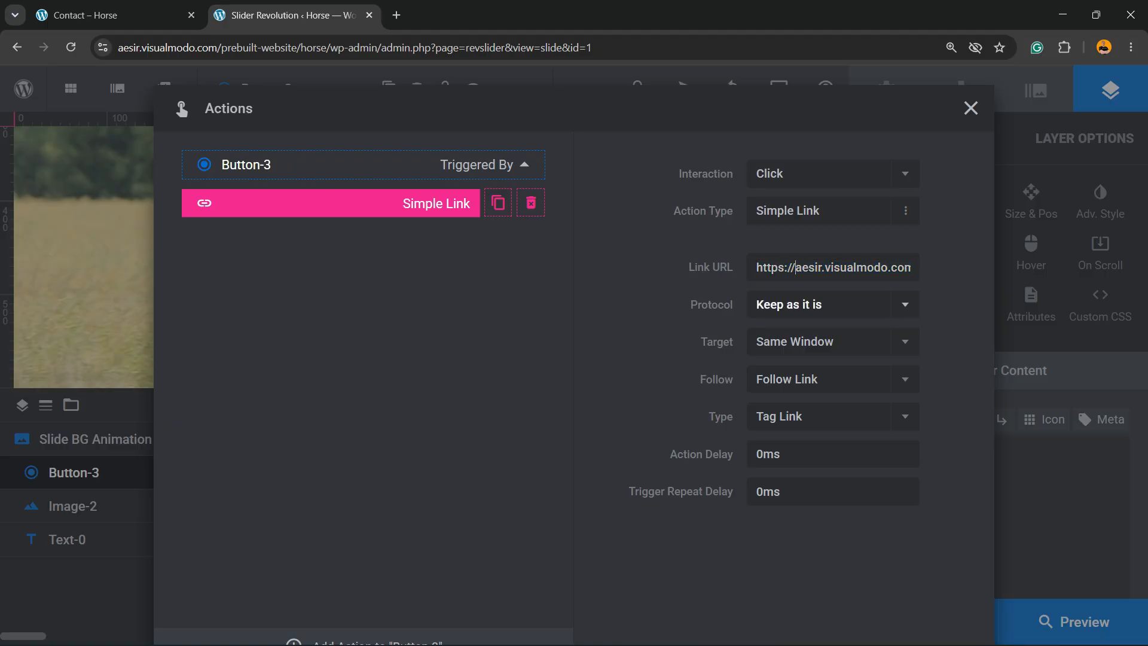
# Keep the link's protocol as Keep as it is and its target as Same Window.
pyautogui.click(825, 304)
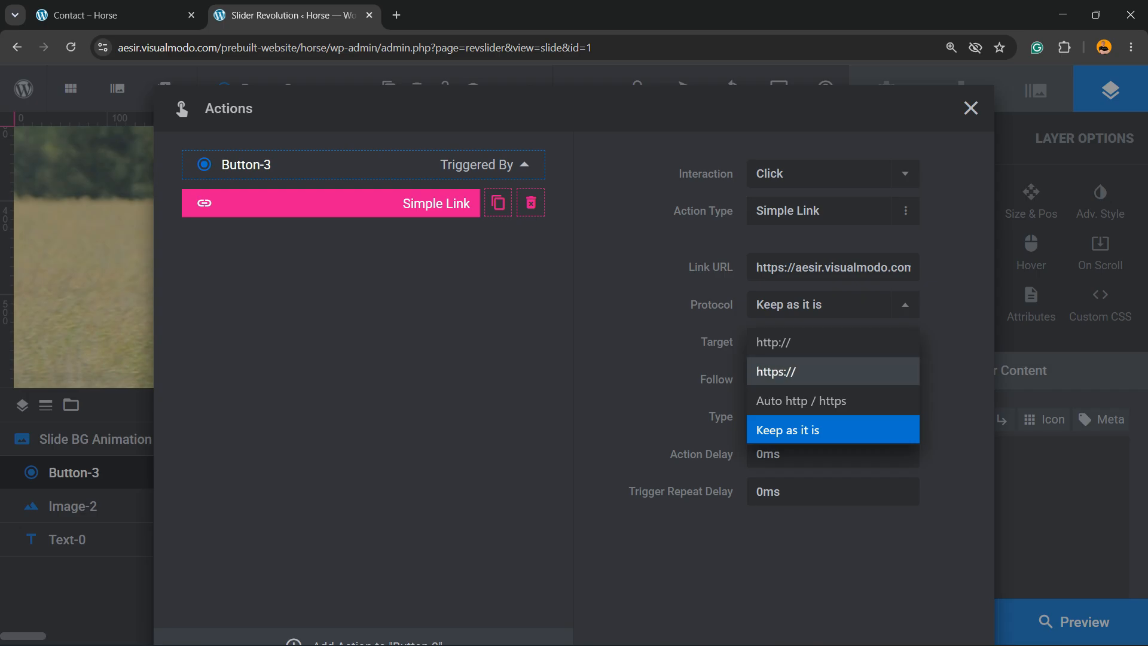
pyautogui.click(825, 430)
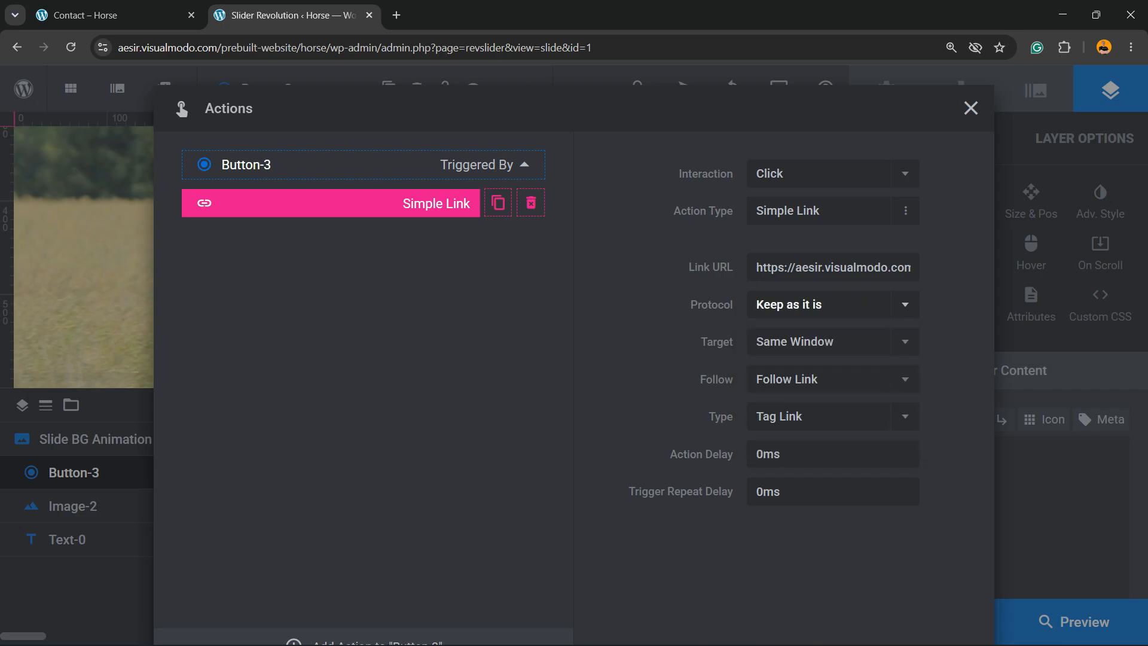
pyautogui.click(825, 341)
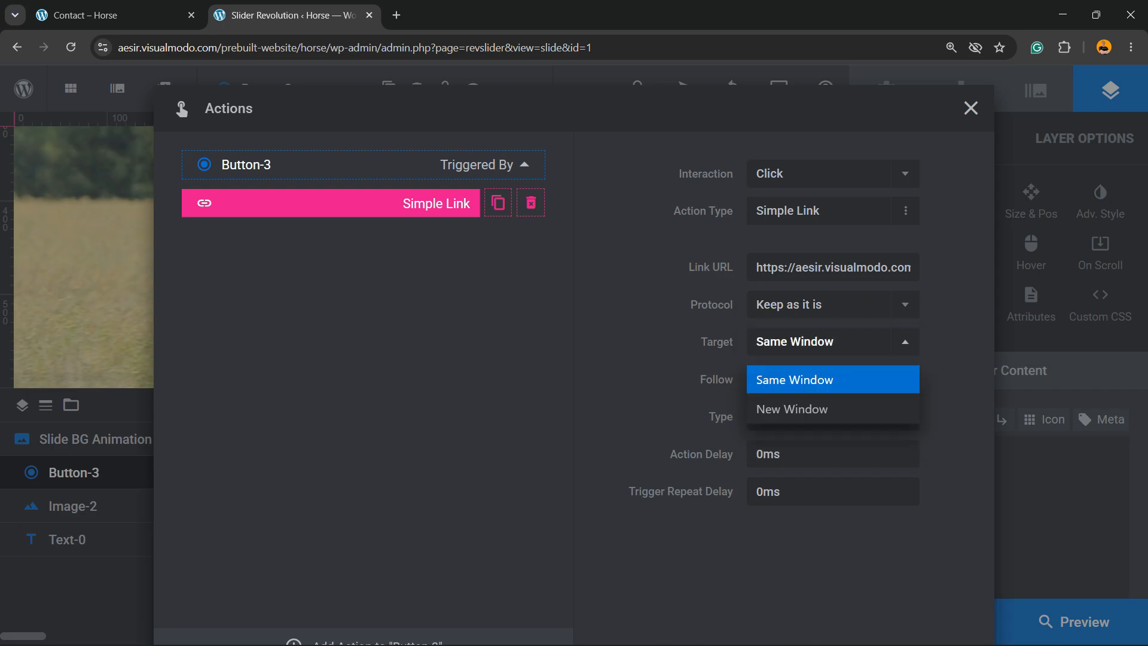
pyautogui.click(819, 376)
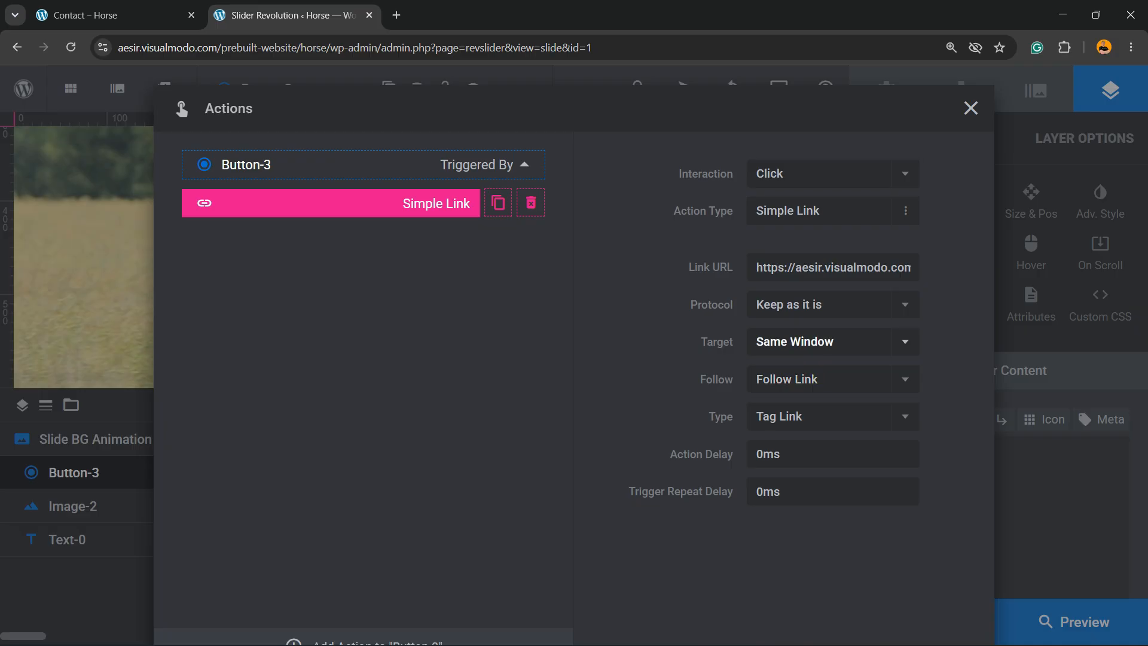
# Keep the link's follow setting as Follow Link and its type as Tag Link, and save the slide.
pyautogui.click(819, 379)
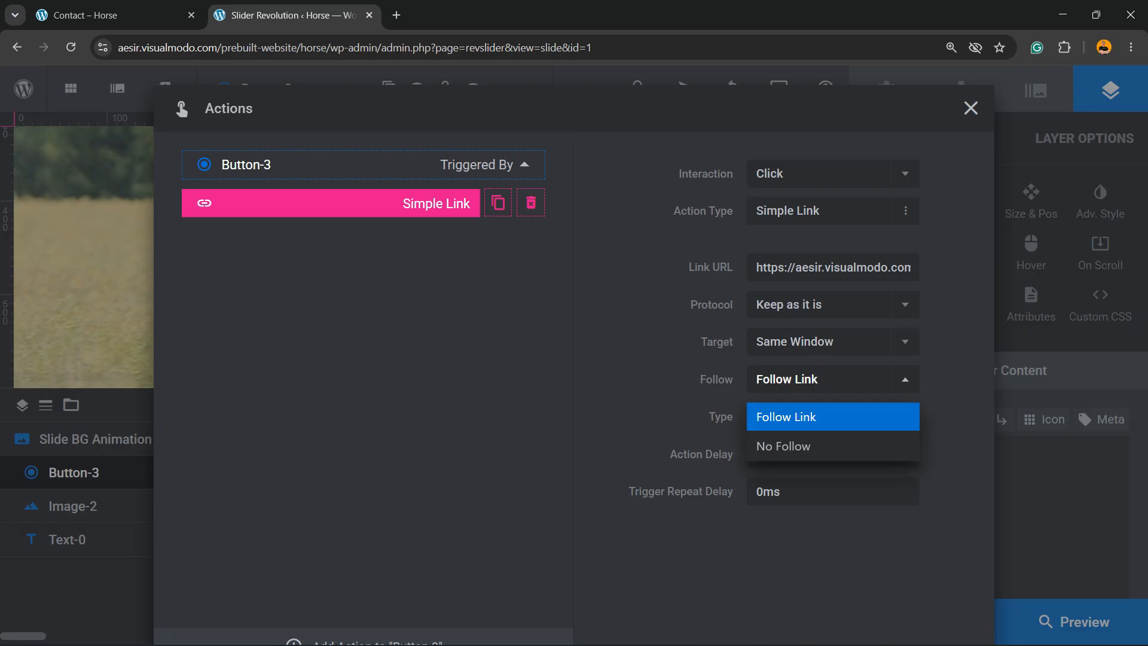
pyautogui.click(819, 417)
pyautogui.click(819, 416)
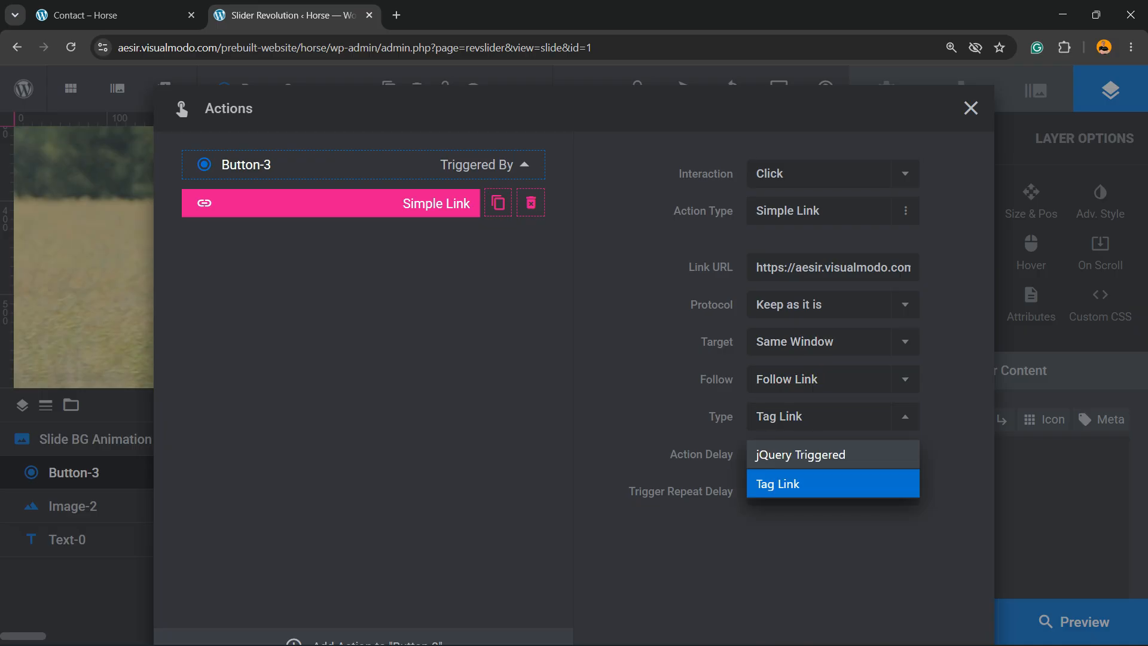
pyautogui.click(819, 417)
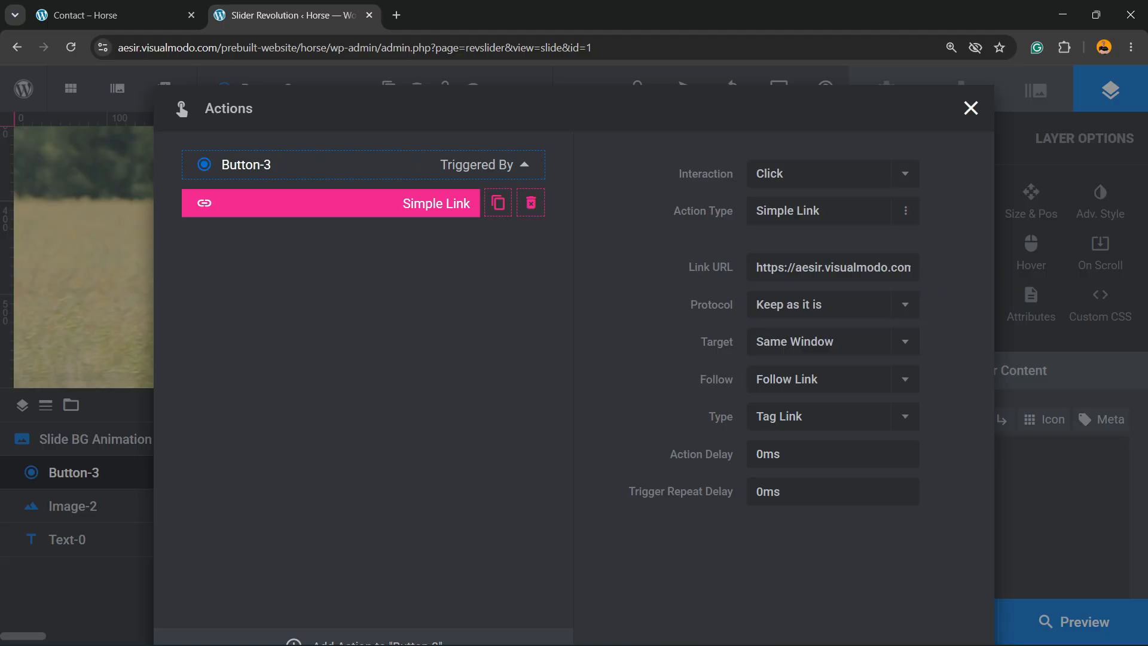
pyautogui.click(970, 107)
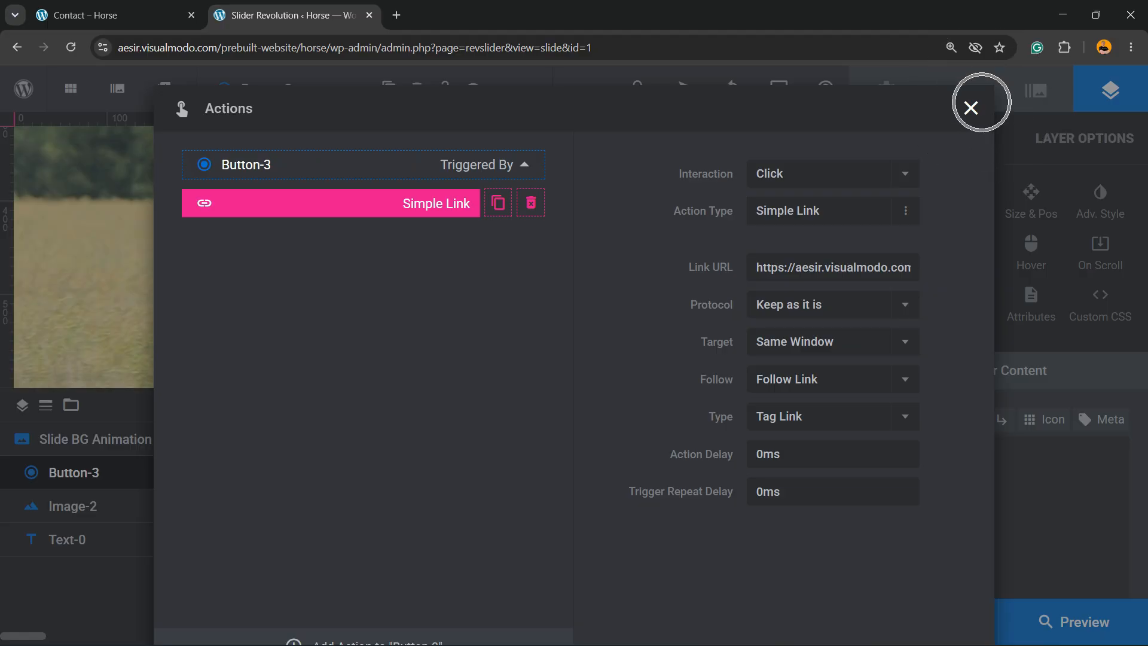
pyautogui.hotkey('ctrl', 's')
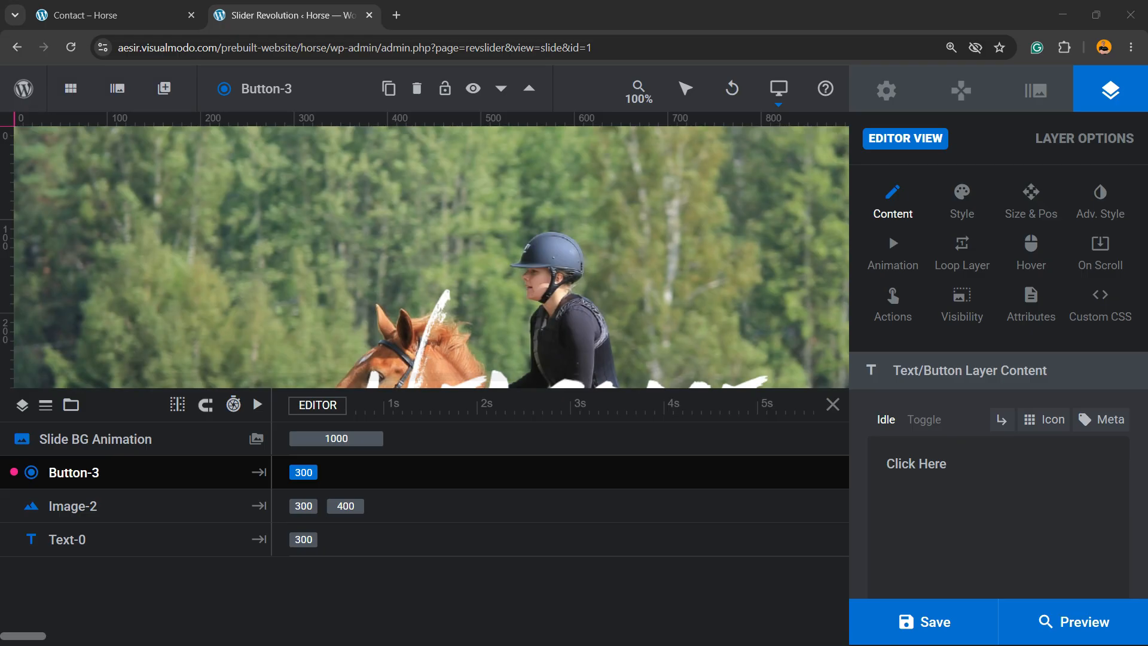
# Delete the second slide from the slider module.
pyautogui.moveTo(163, 89)
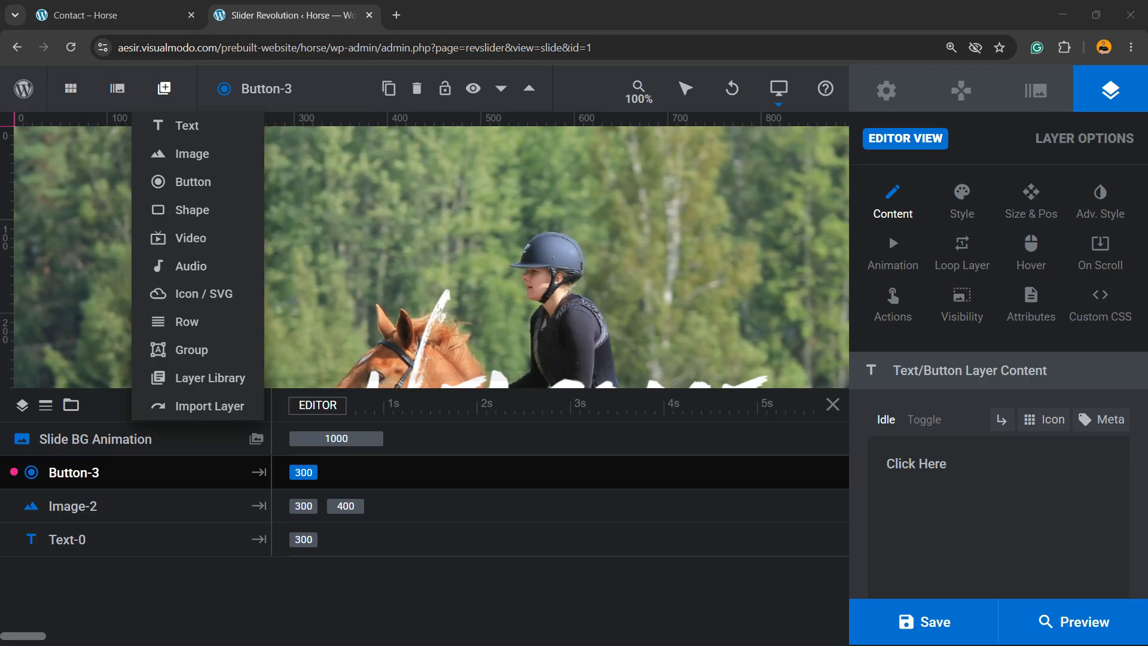
pyautogui.moveTo(117, 89)
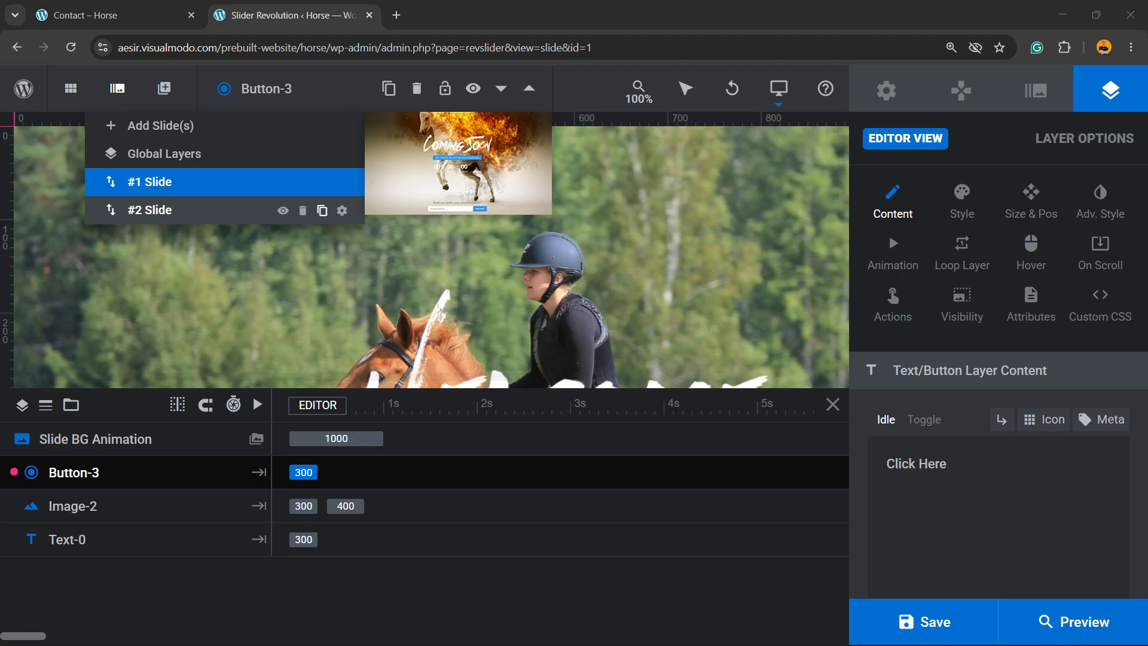
pyautogui.click(302, 210)
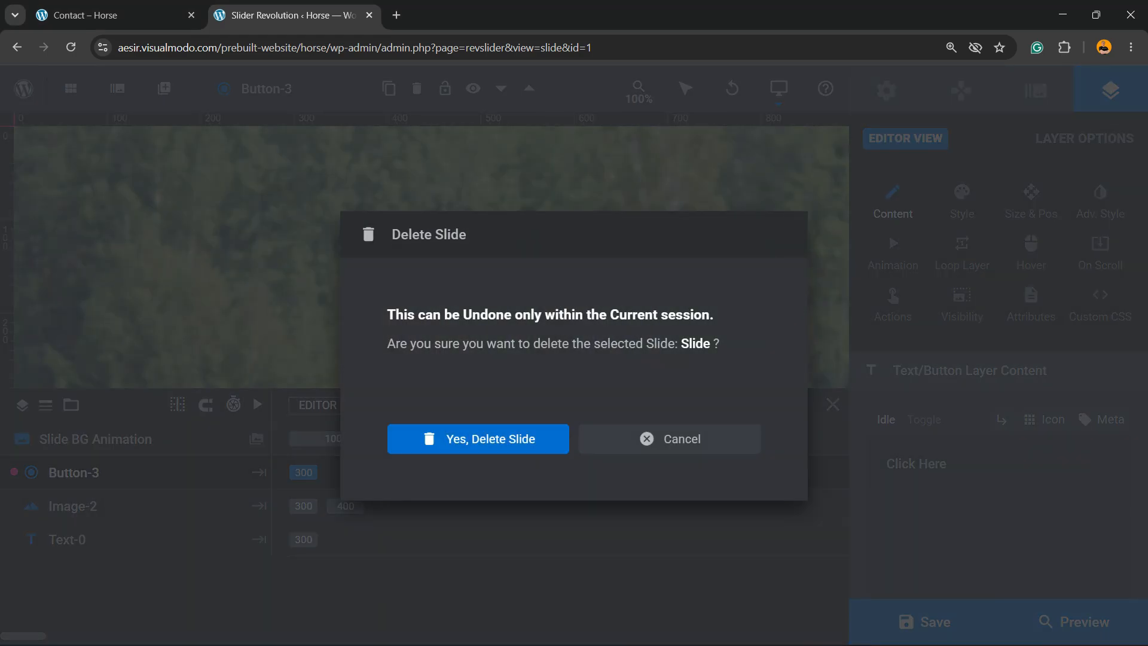
pyautogui.click(468, 436)
# Duplicate slide #1 to make a second slide.
pyautogui.moveTo(165, 88)
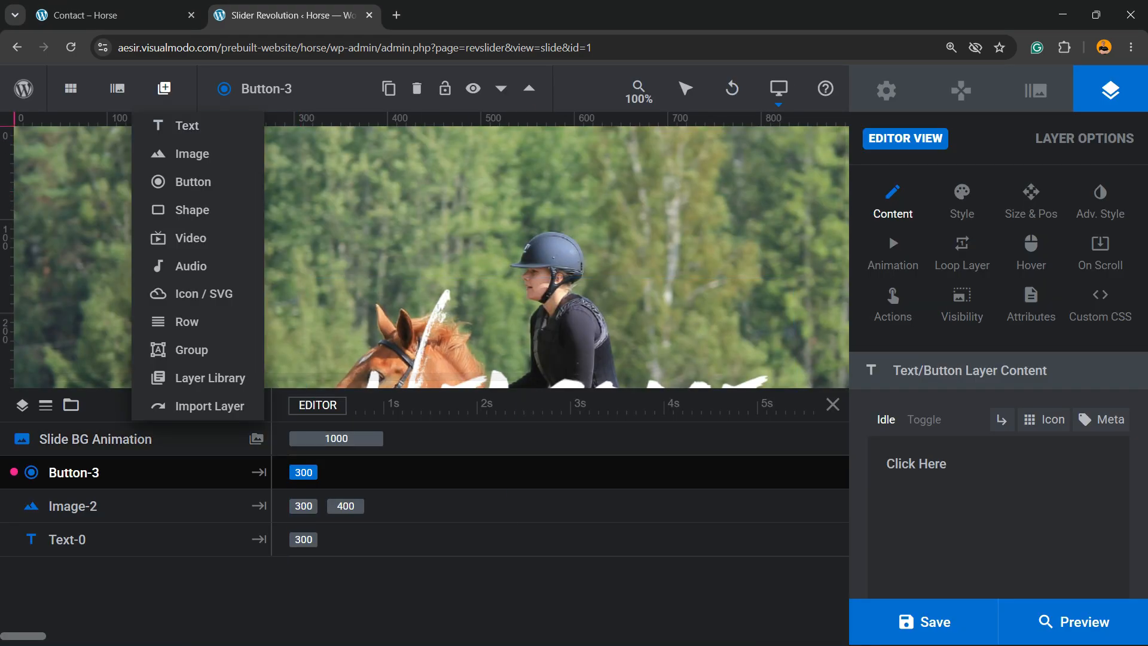
pyautogui.moveTo(117, 89)
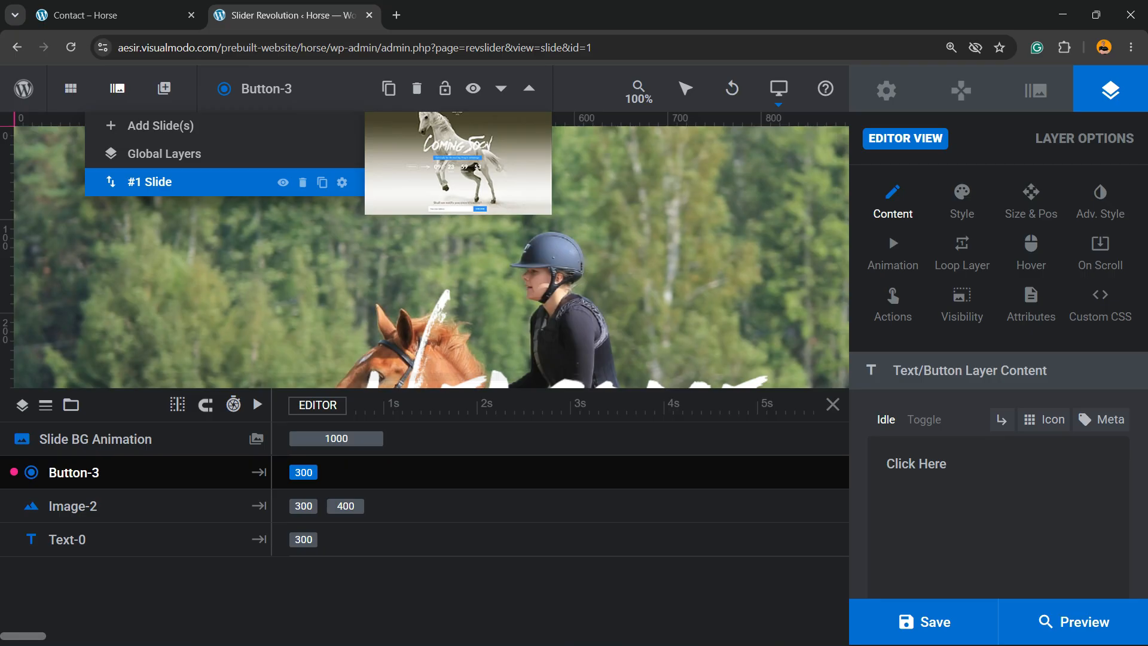
pyautogui.click(322, 182)
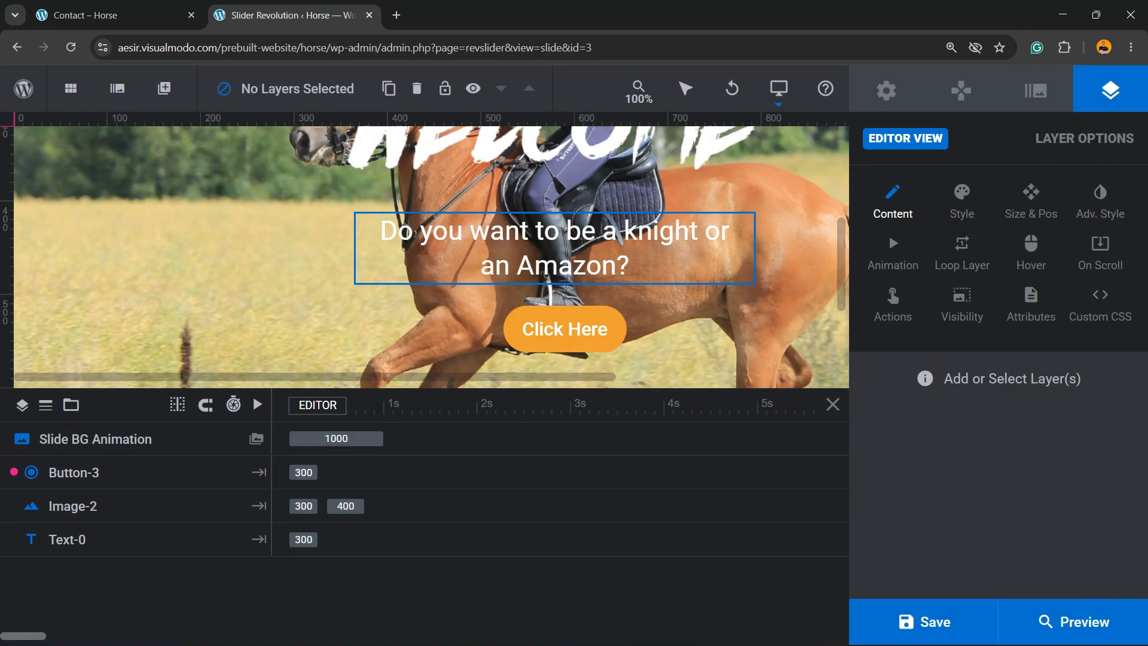
# Open the actions of the duplicated slide's Click Here button, and copy the web address of the live Horse site's About page.
pyautogui.click(623, 349)
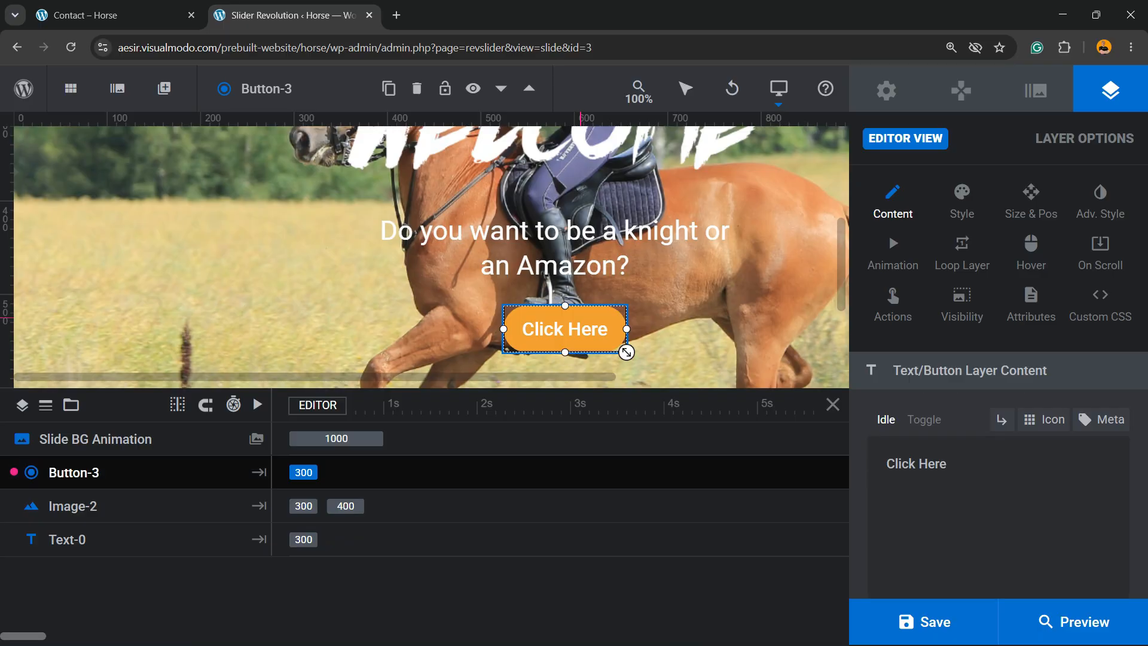
pyautogui.click(893, 303)
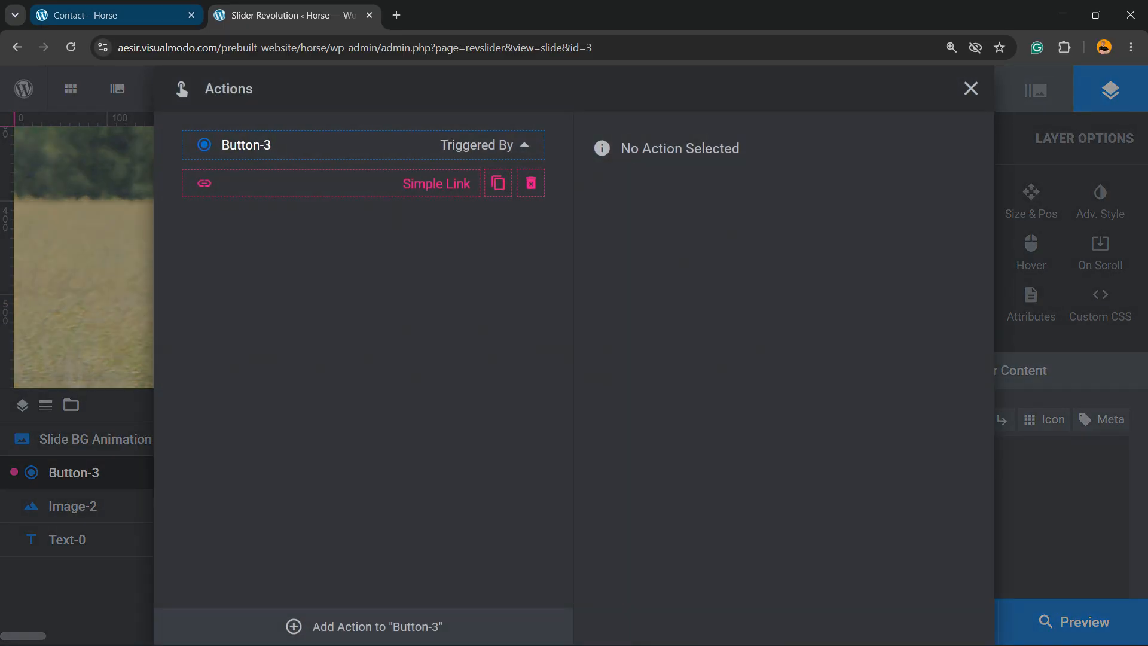
pyautogui.click(117, 15)
pyautogui.press('Return')
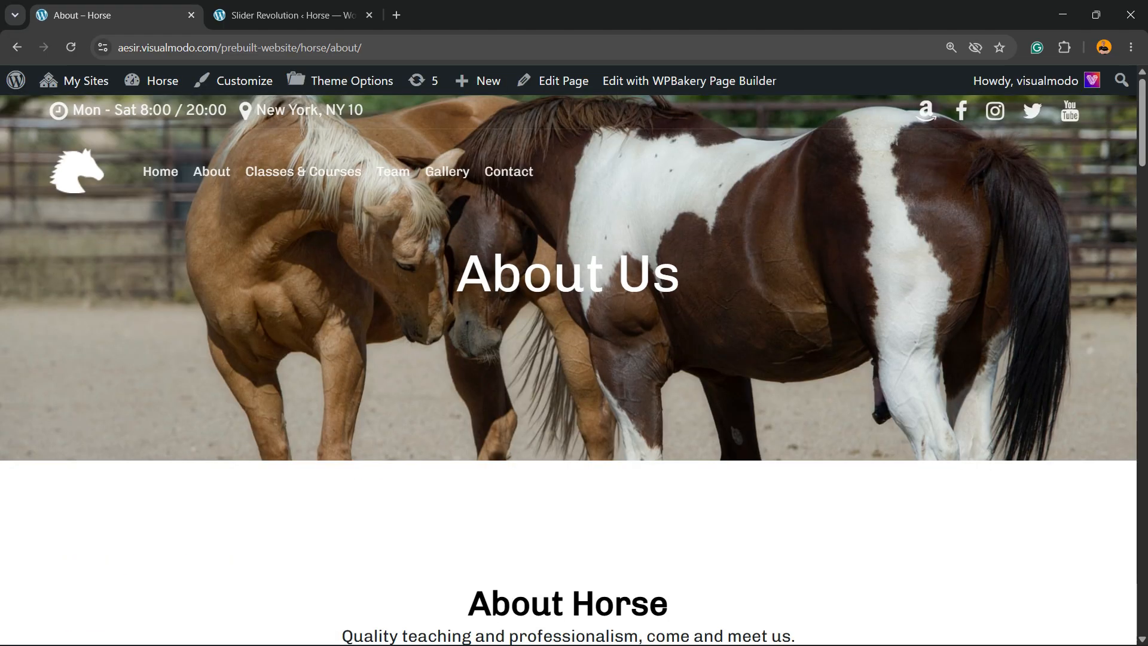
pyautogui.click(287, 48)
pyautogui.hotkey('ctrl', 'c')
pyautogui.click(293, 16)
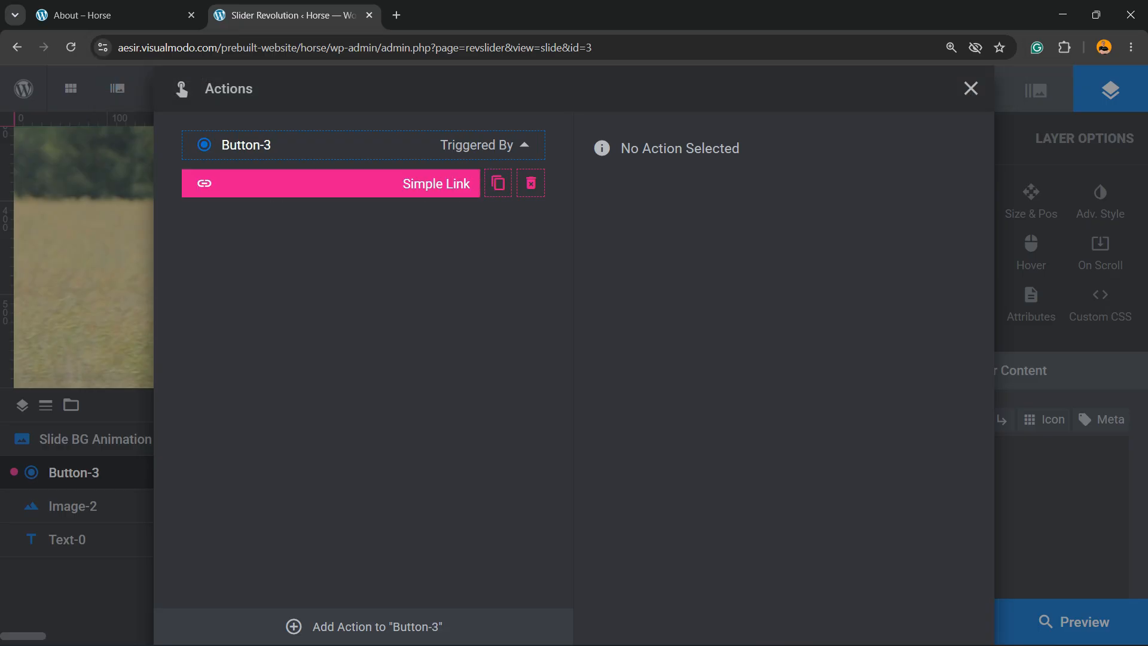
pyautogui.click(358, 184)
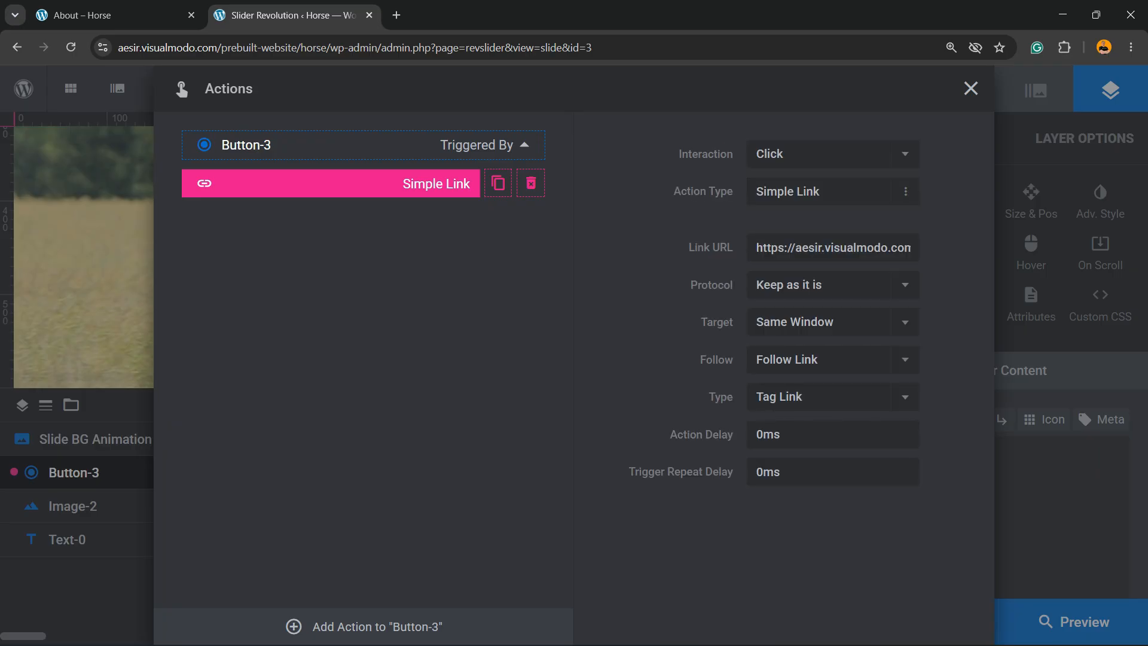
pyautogui.click(832, 248)
pyautogui.hotkey('ctrl', 'v')
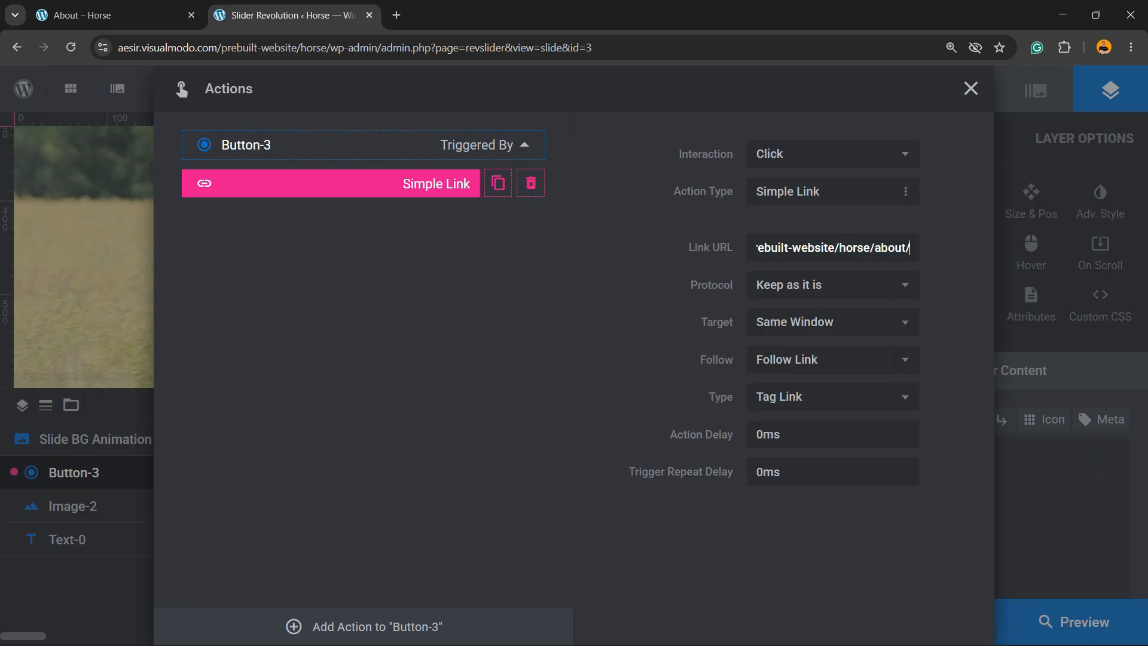
pyautogui.press('Return')
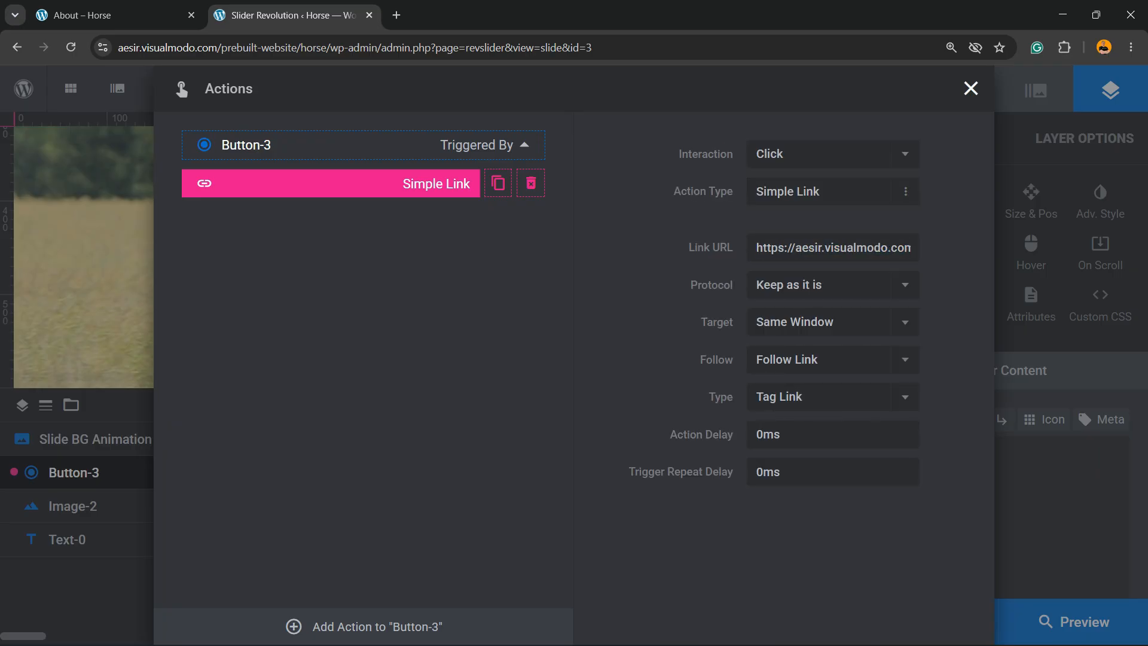
pyautogui.click(970, 87)
pyautogui.hotkey('ctrl', 's')
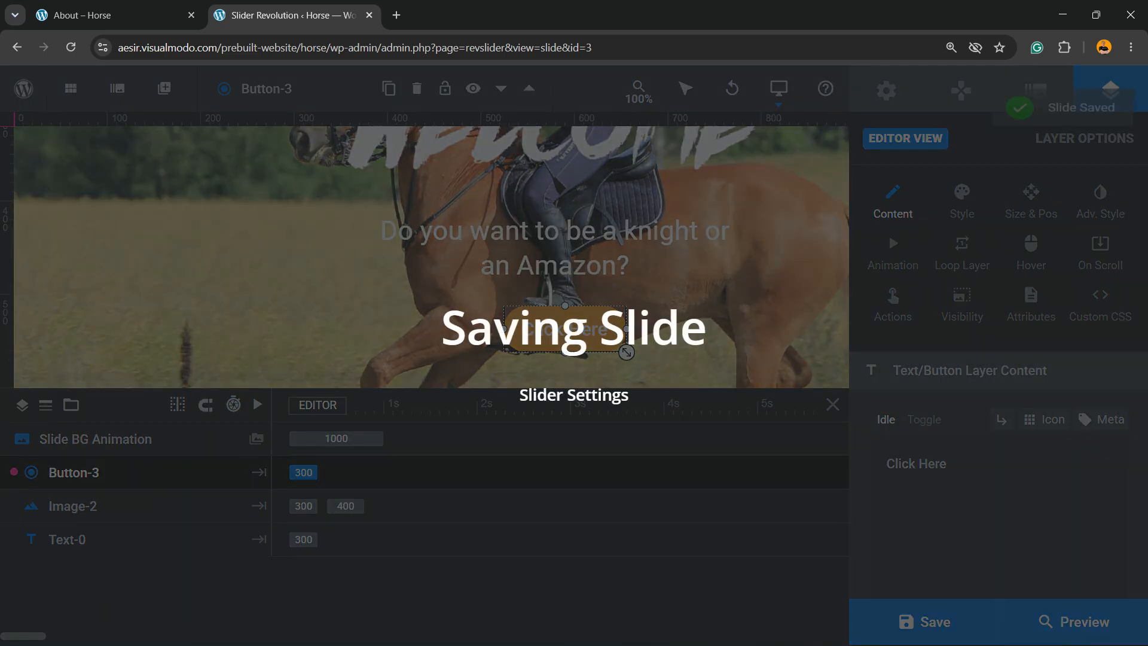
# Check the module's slide list and look over the duplicated slide's contents on the canvas.
pyautogui.scroll(5, 350, 308)
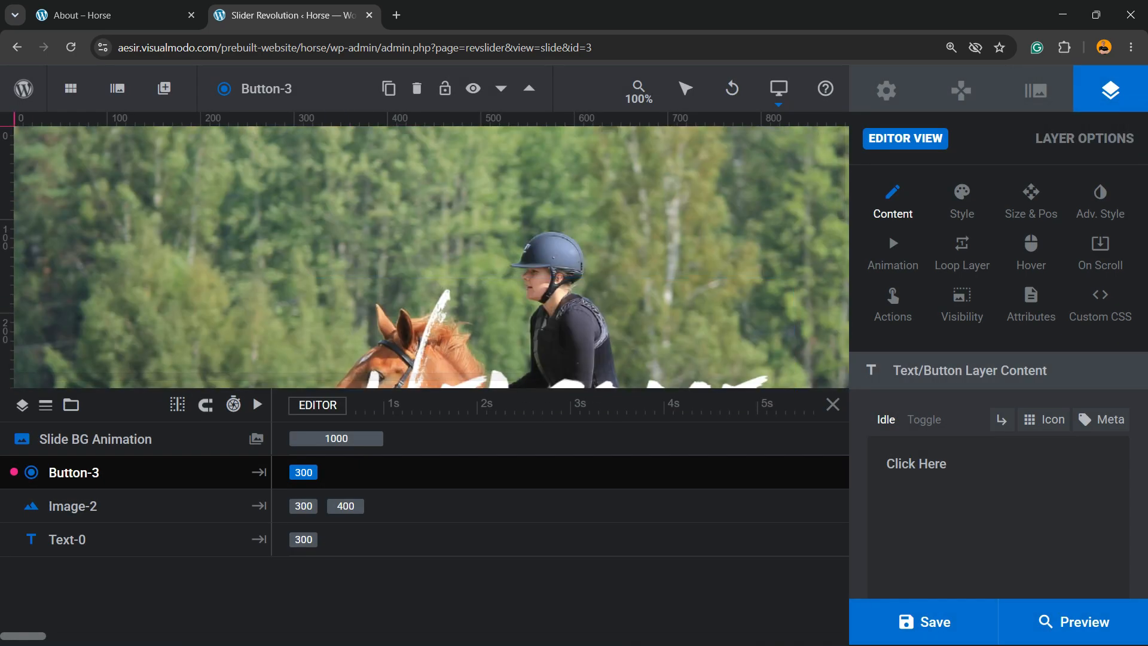
pyautogui.moveTo(164, 88)
pyautogui.moveTo(118, 89)
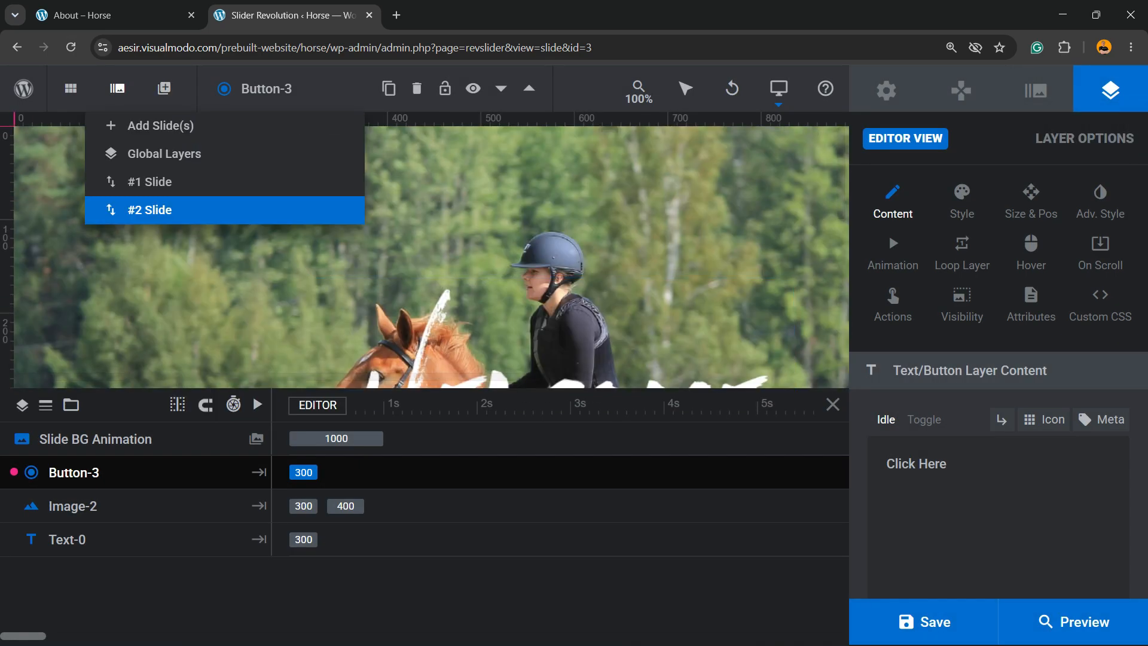
pyautogui.moveTo(149, 182)
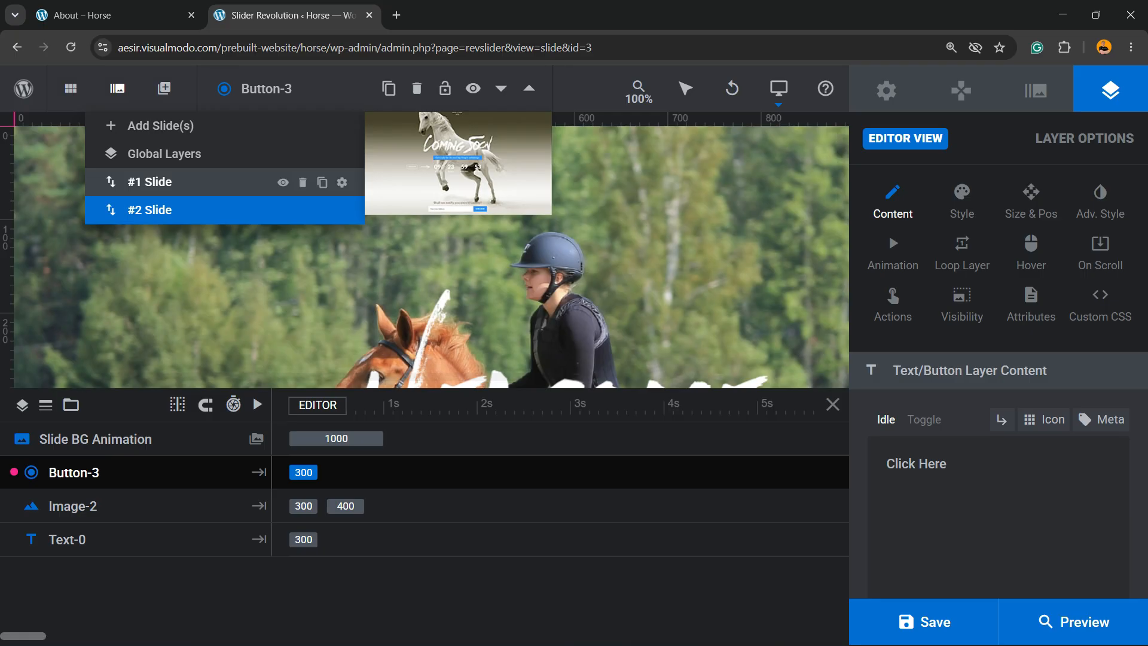
pyautogui.scroll(-6, 752, 262)
pyautogui.scroll(4, 751, 262)
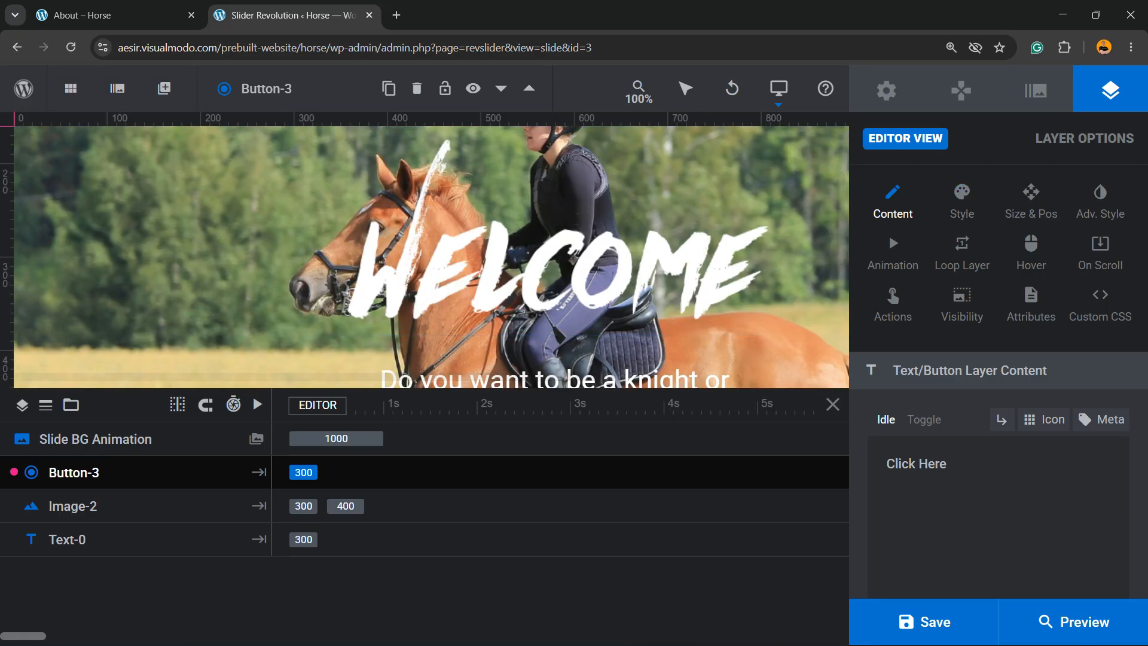
pyautogui.scroll(-5, 888, 232)
pyautogui.scroll(5, 888, 232)
# Look through the module's general options, including Layout, Content, Defaults and General.
pyautogui.click(886, 90)
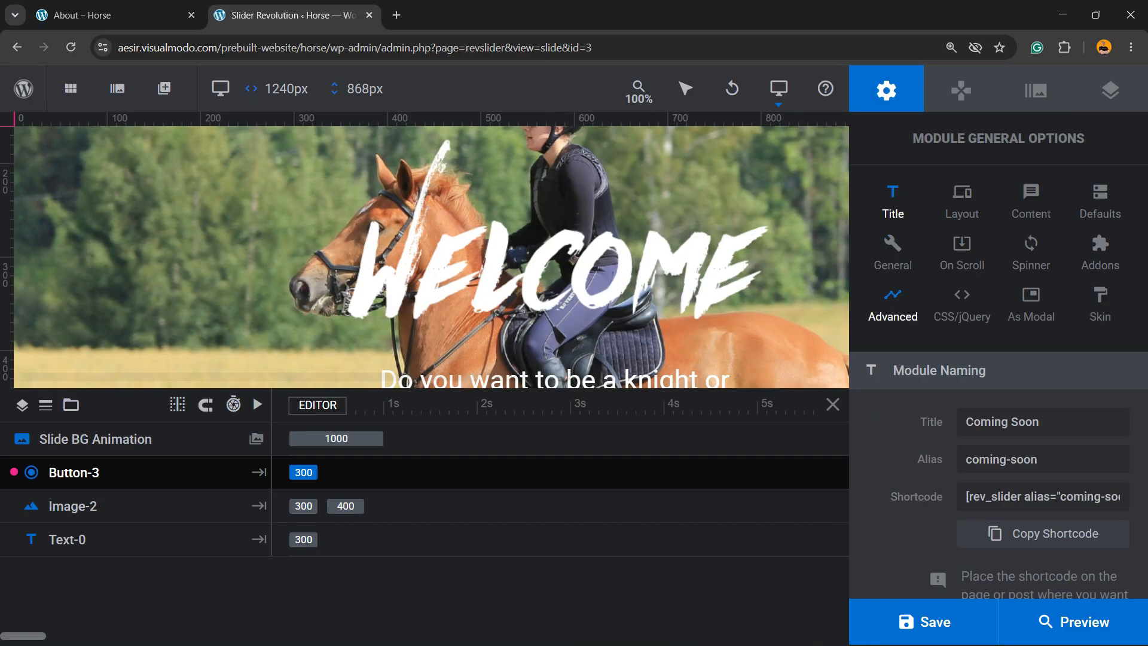
pyautogui.click(962, 200)
pyautogui.click(1030, 201)
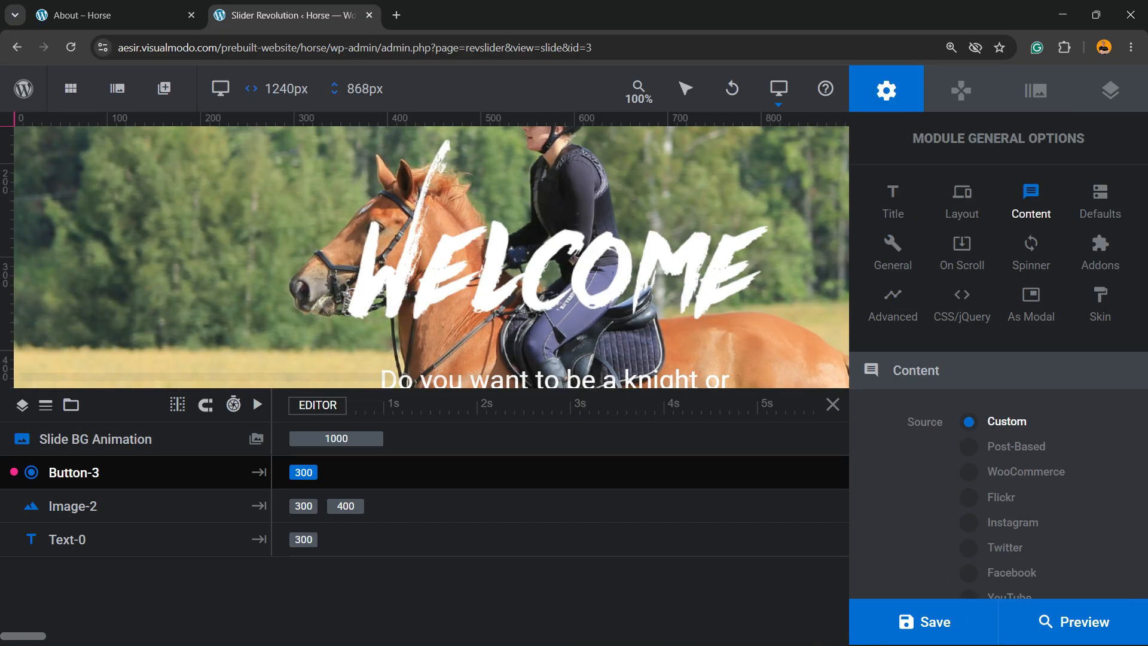
pyautogui.scroll(-3, 1004, 467)
pyautogui.scroll(3, 1004, 466)
pyautogui.click(1100, 200)
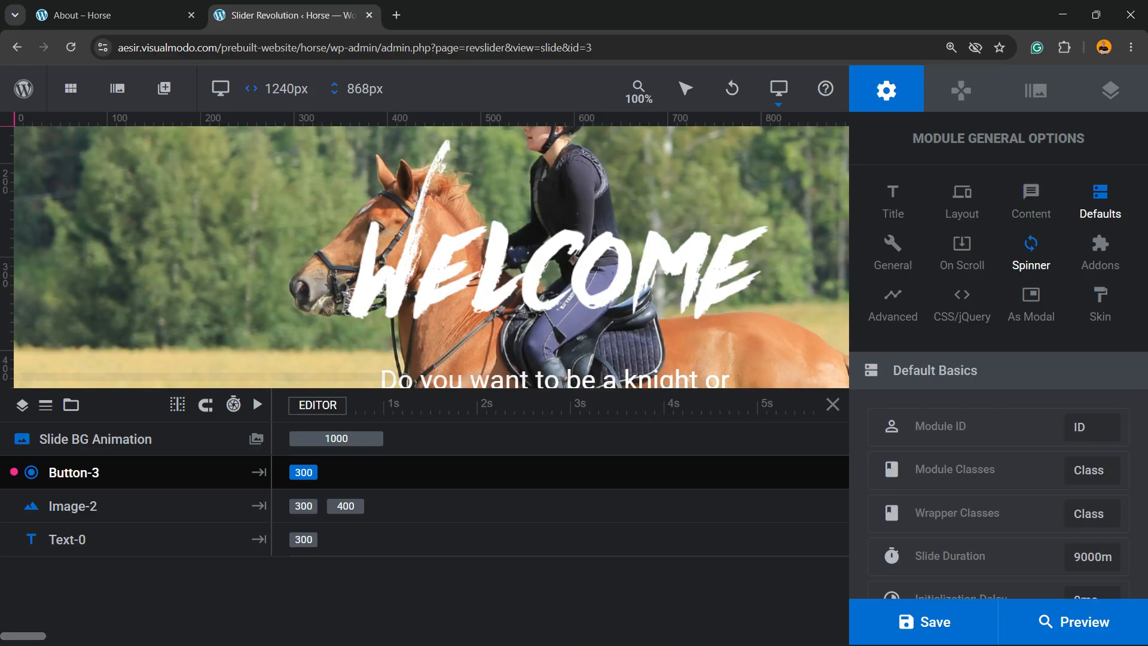
pyautogui.click(893, 254)
# Replace the second slide's background with the media library photo of a white-clad rider on a dark horse before green trees.
pyautogui.click(1036, 89)
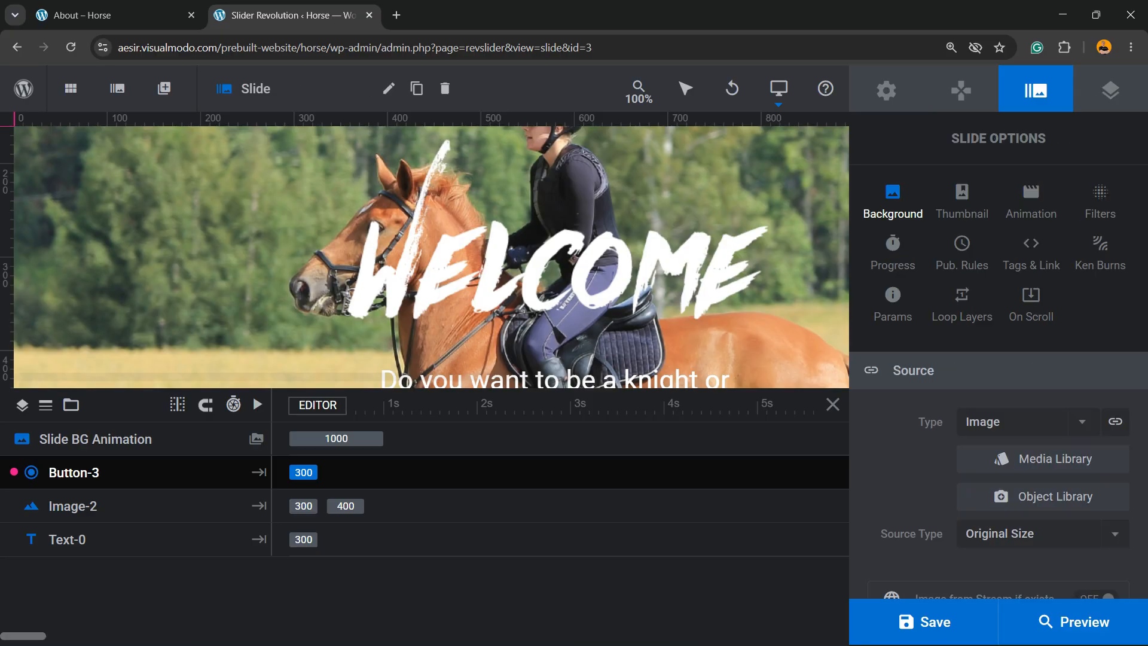
pyautogui.press('ctrl')
pyautogui.press('ctrl')
pyautogui.press('ctrl')
pyautogui.scroll(-3, 1043, 309)
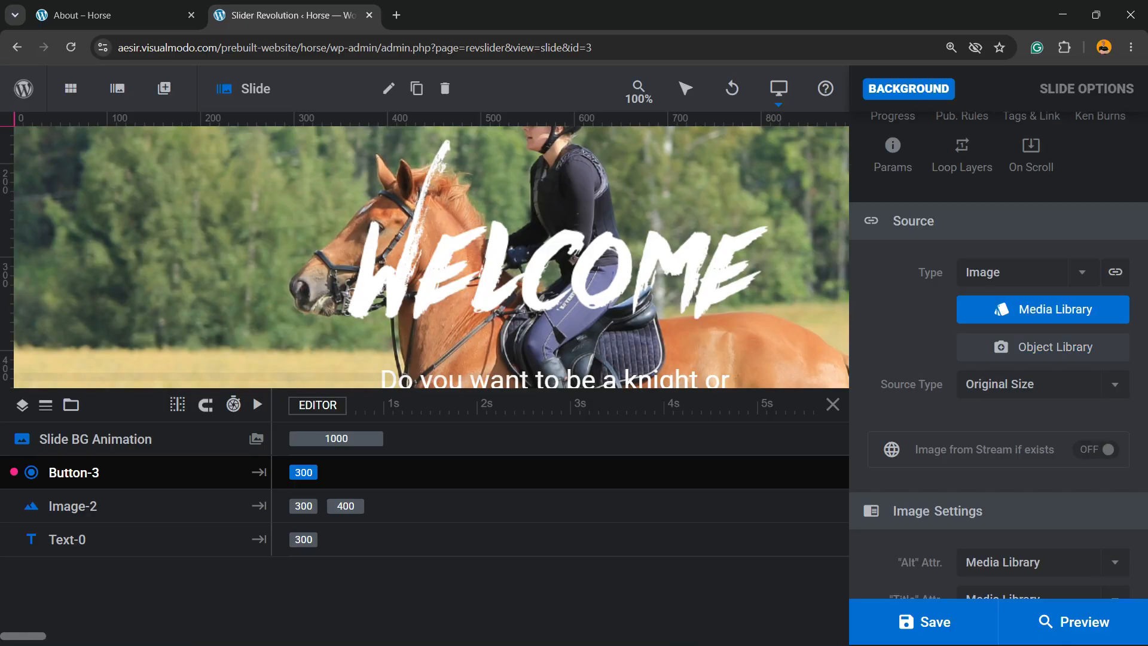
pyautogui.click(1043, 309)
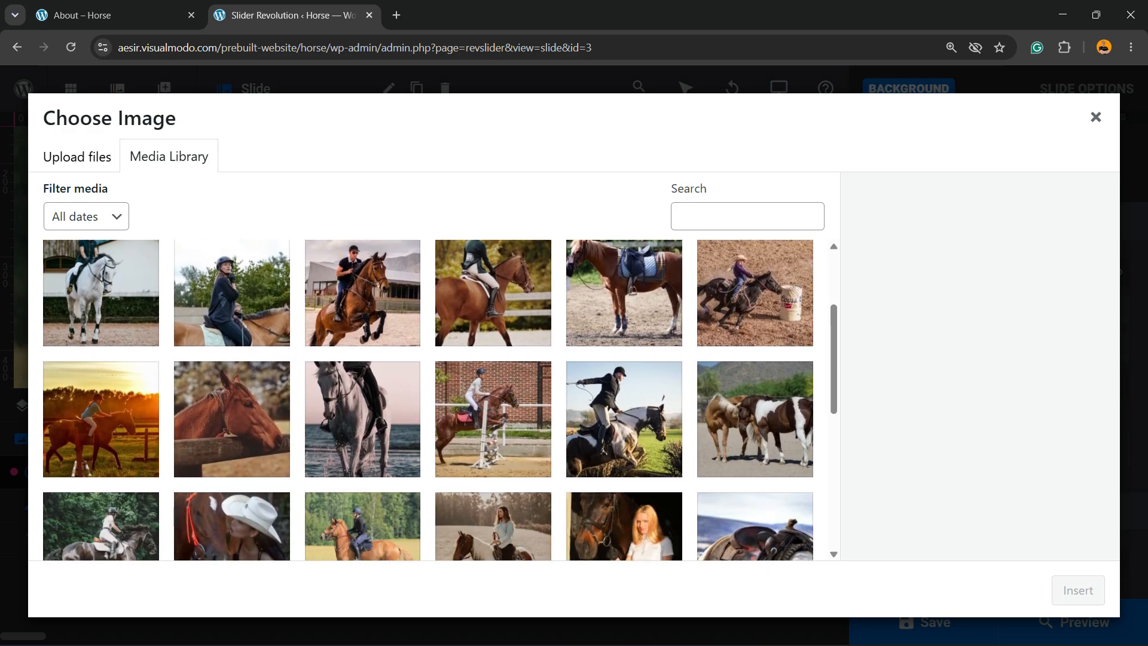
pyautogui.scroll(-3, 429, 399)
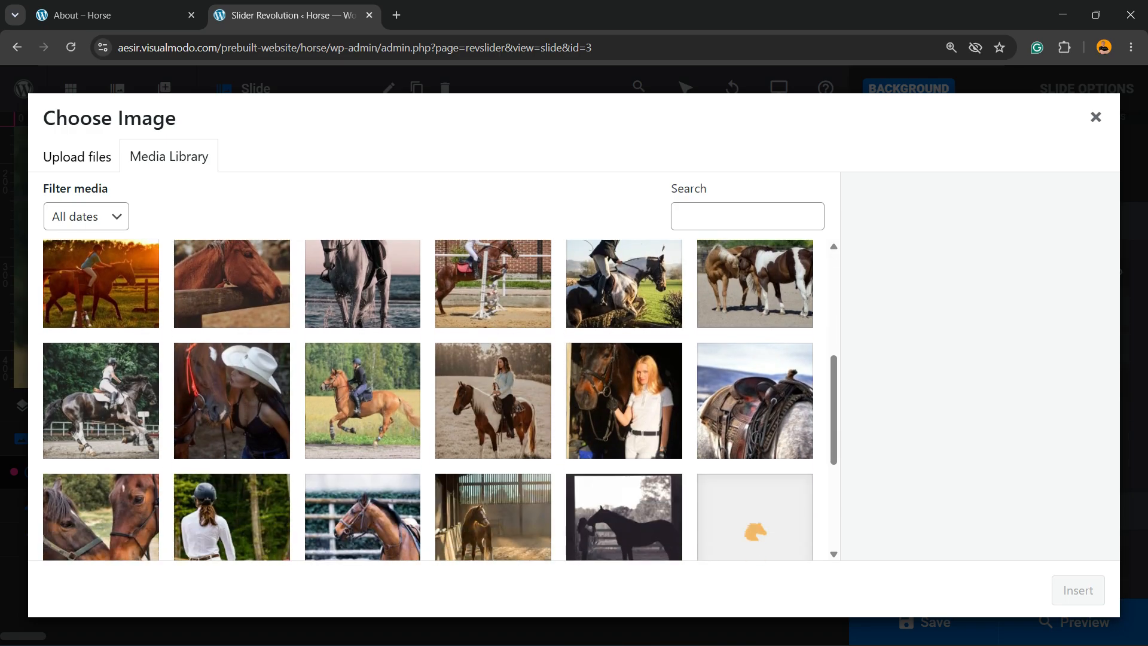
pyautogui.scroll(2, 429, 400)
pyautogui.click(100, 525)
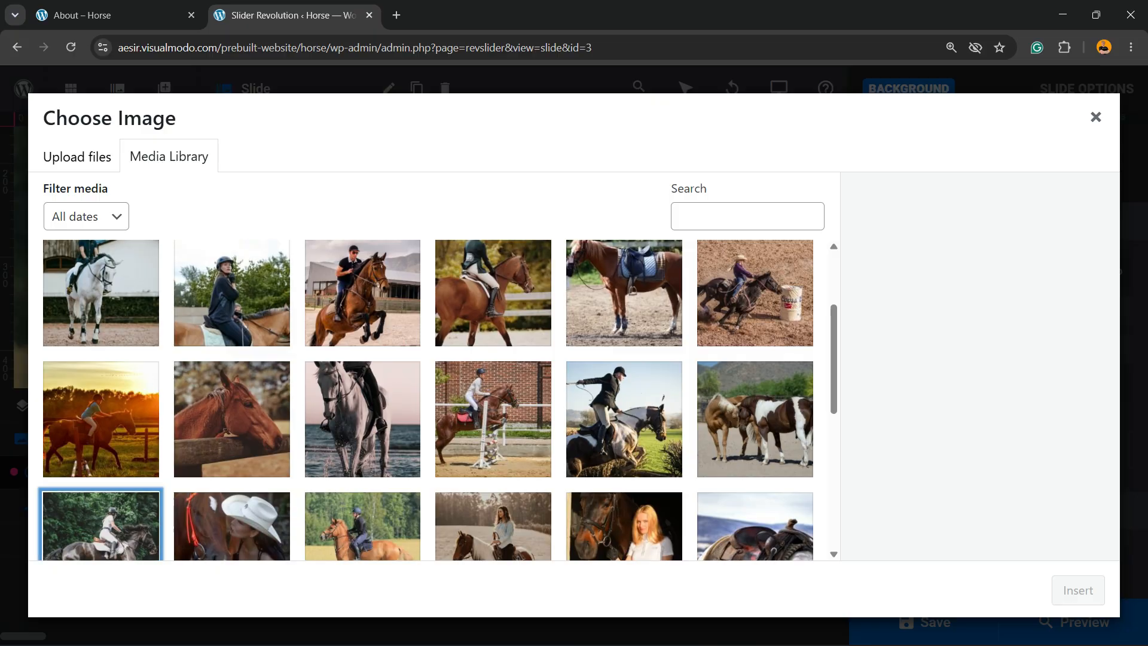
pyautogui.click(1077, 590)
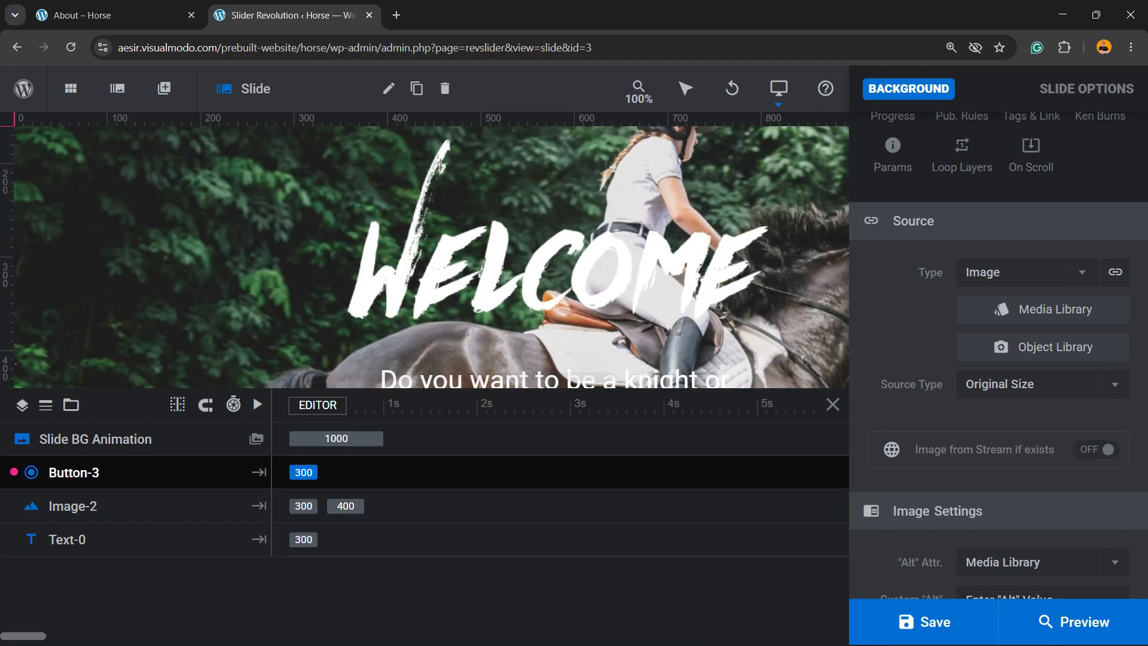
# Look over the slide's new background and save the slide.
pyautogui.scroll(-5, 626, 203)
pyautogui.scroll(3, 625, 204)
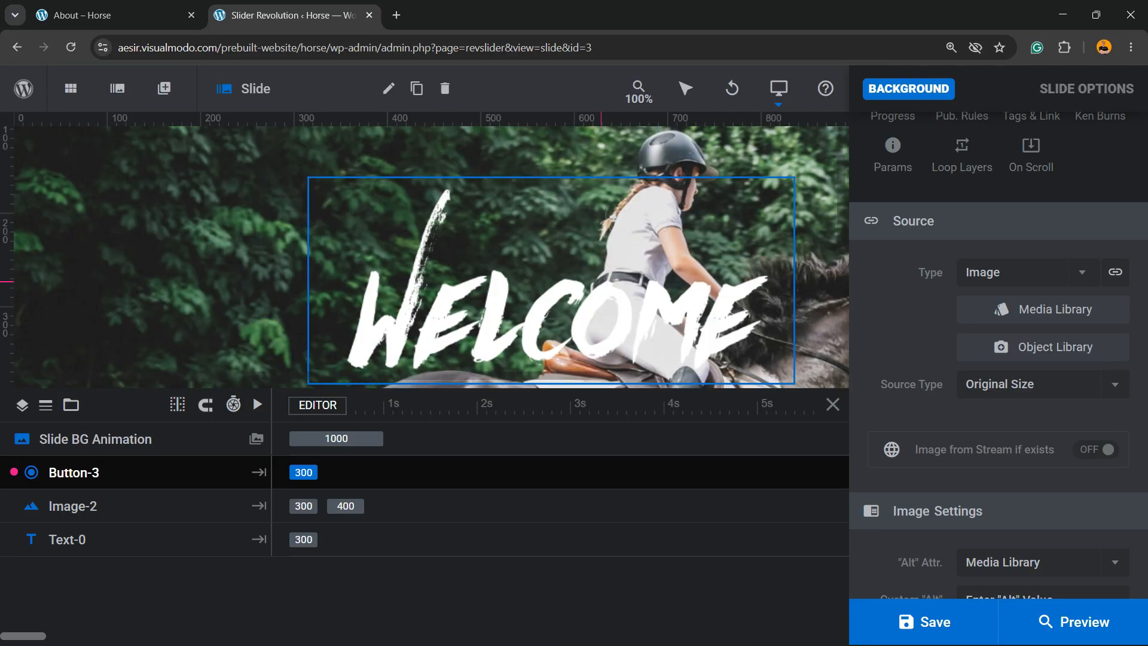
pyautogui.click(924, 622)
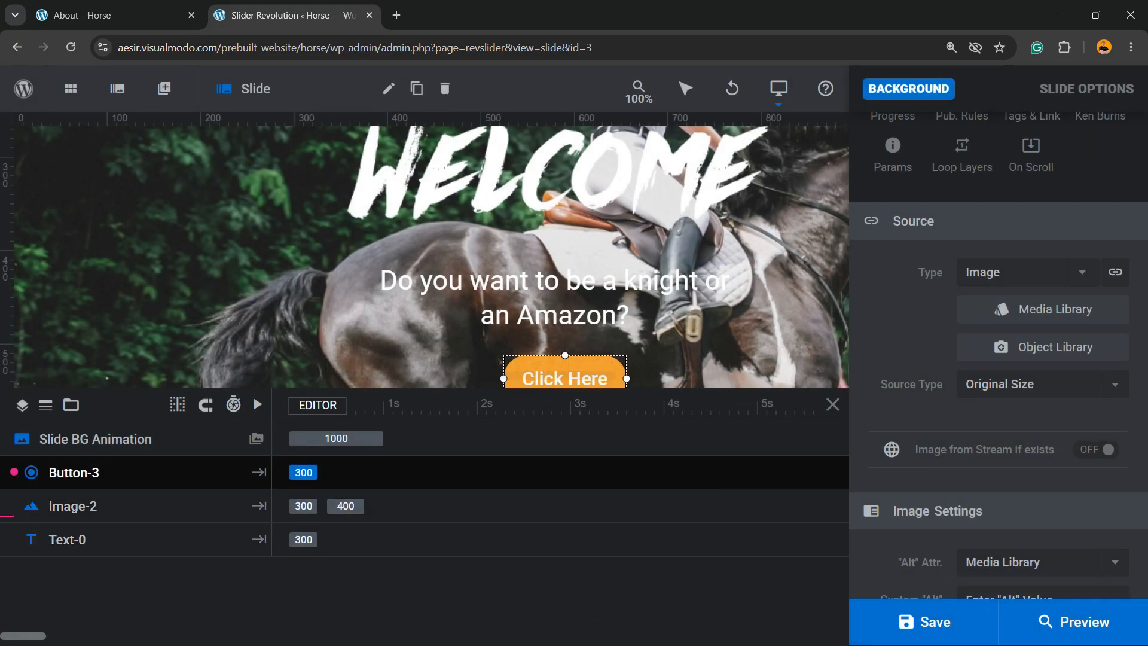
pyautogui.scroll(-3, 999, 358)
pyautogui.scroll(5, 998, 359)
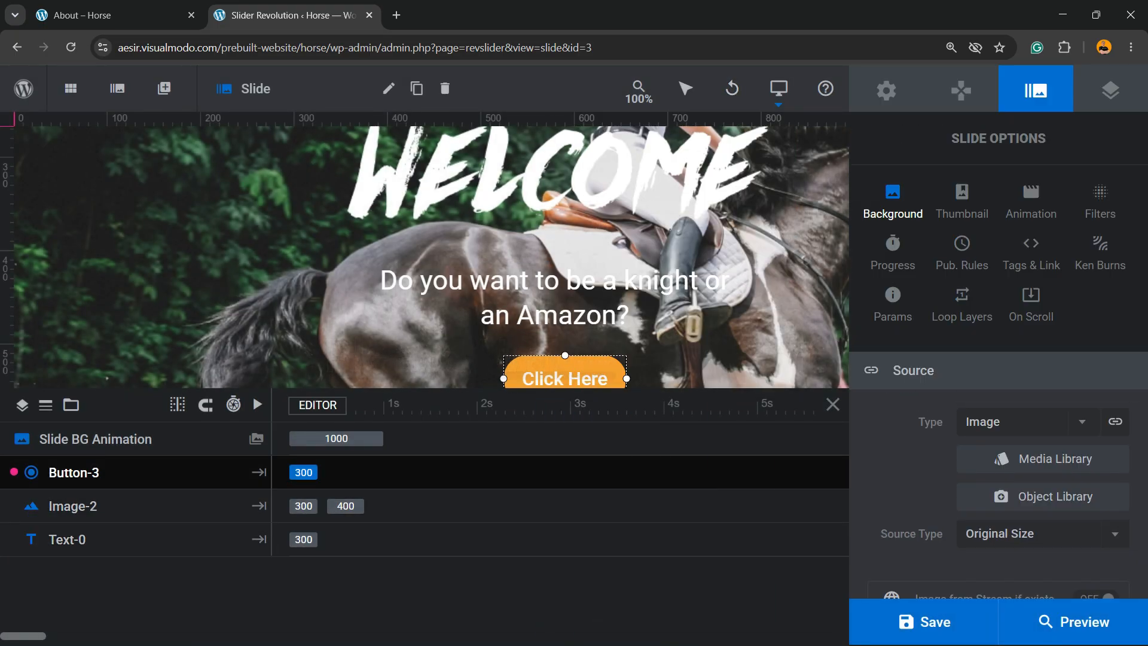
# Open the live Horse site's home page and look over the published slider.
pyautogui.click(114, 15)
pyautogui.press('Return')
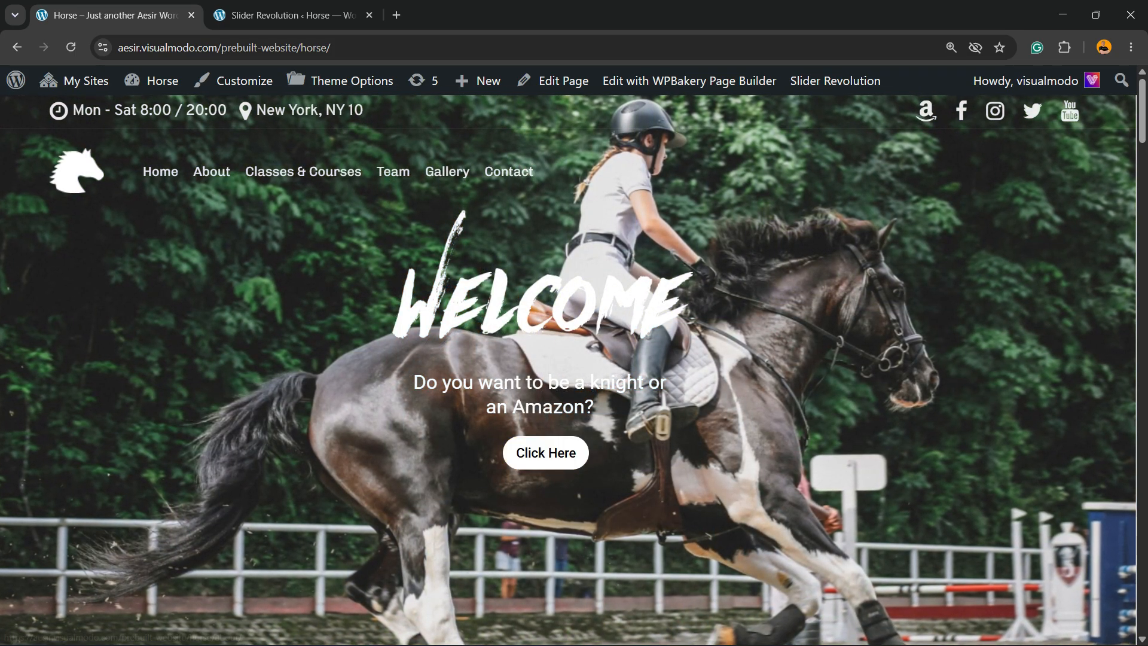
pyautogui.scroll(-6, 567, 371)
pyautogui.scroll(6, 568, 371)
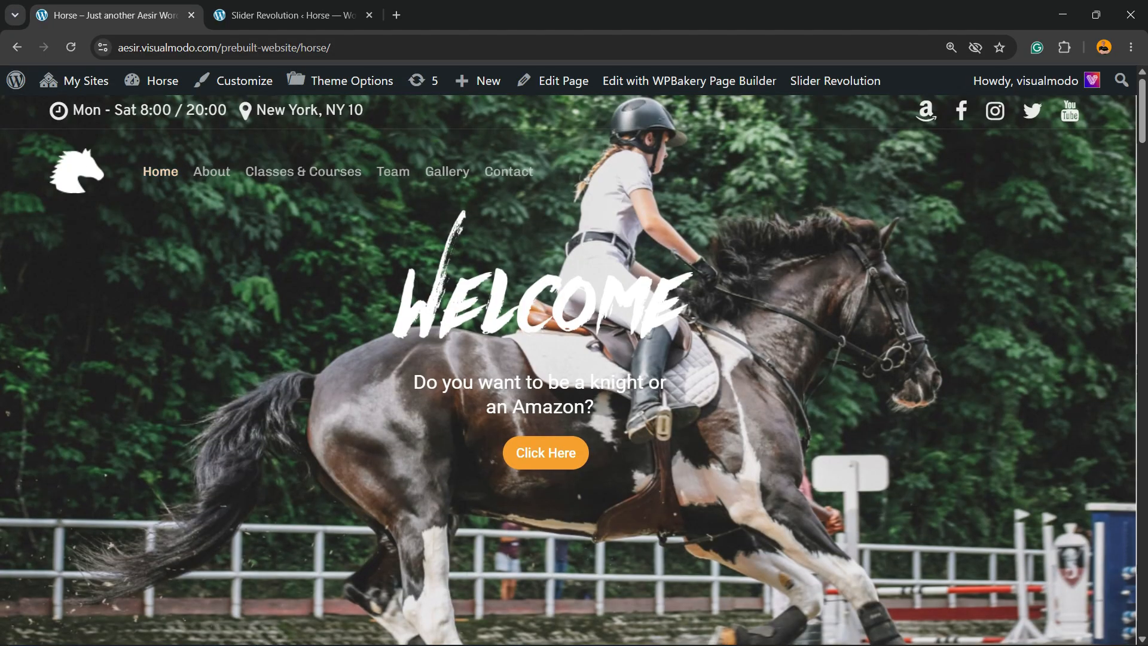